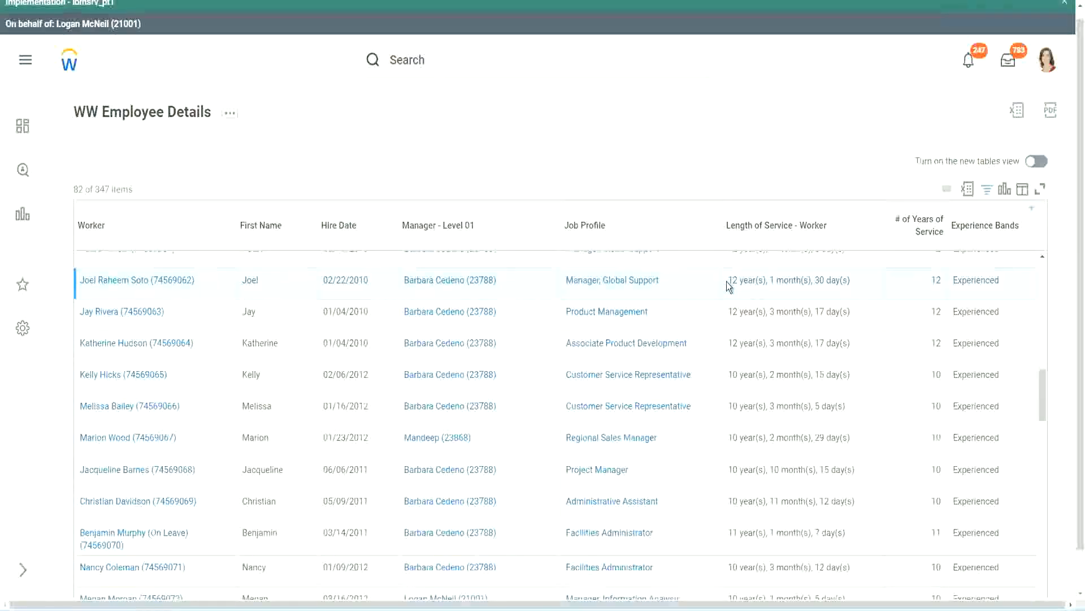
Step: Compare the Length of Service text with the # of Years of Service for the Global Support manager, Administrative Assistant and Project Manager rows
drag(729, 280, 832, 280)
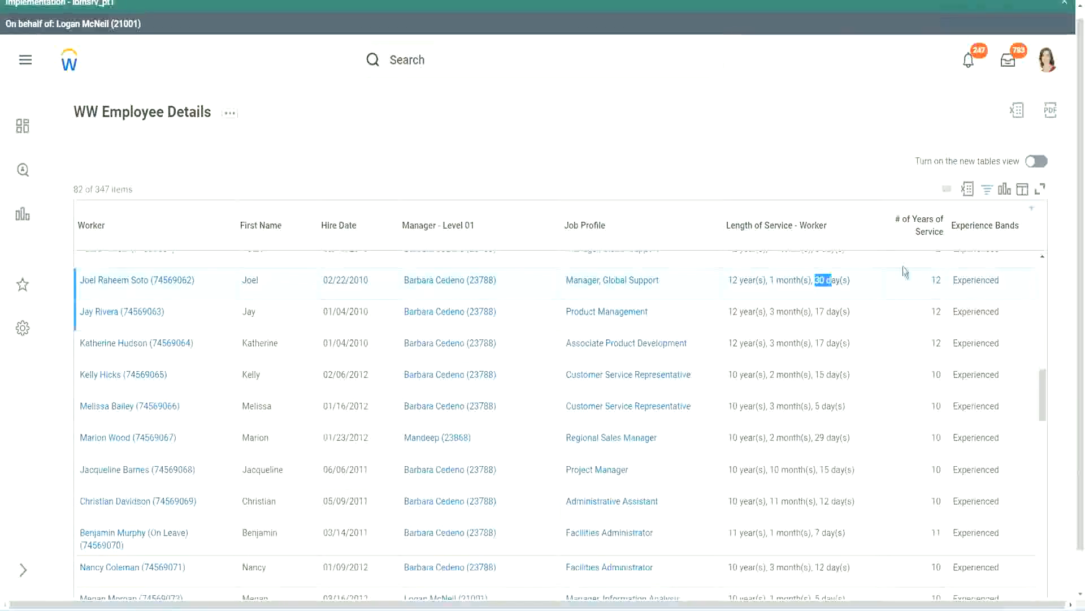
click(907, 290)
double_click(908, 290)
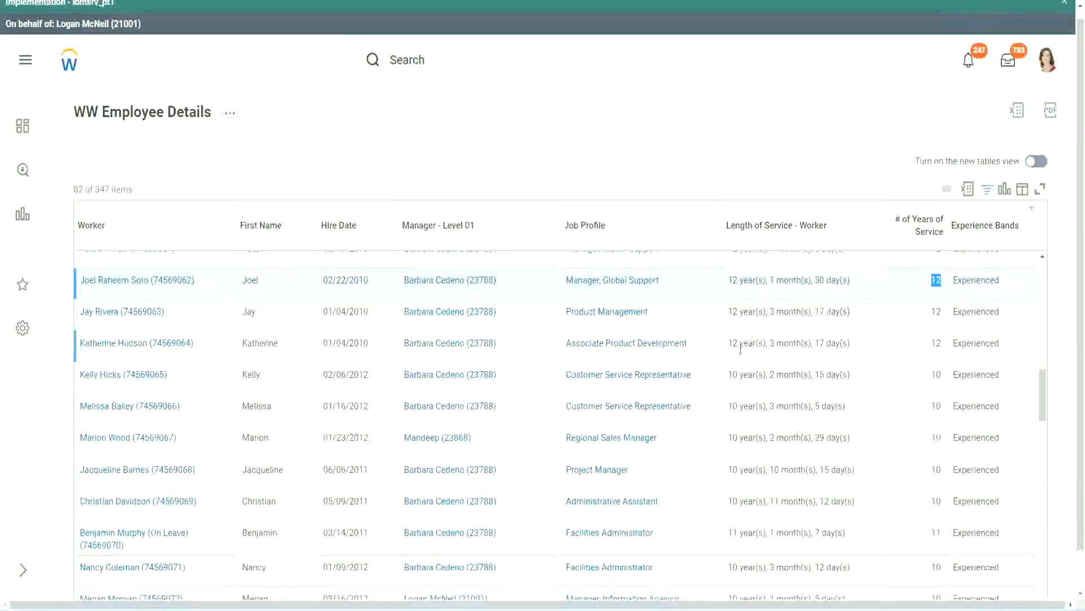
click(751, 501)
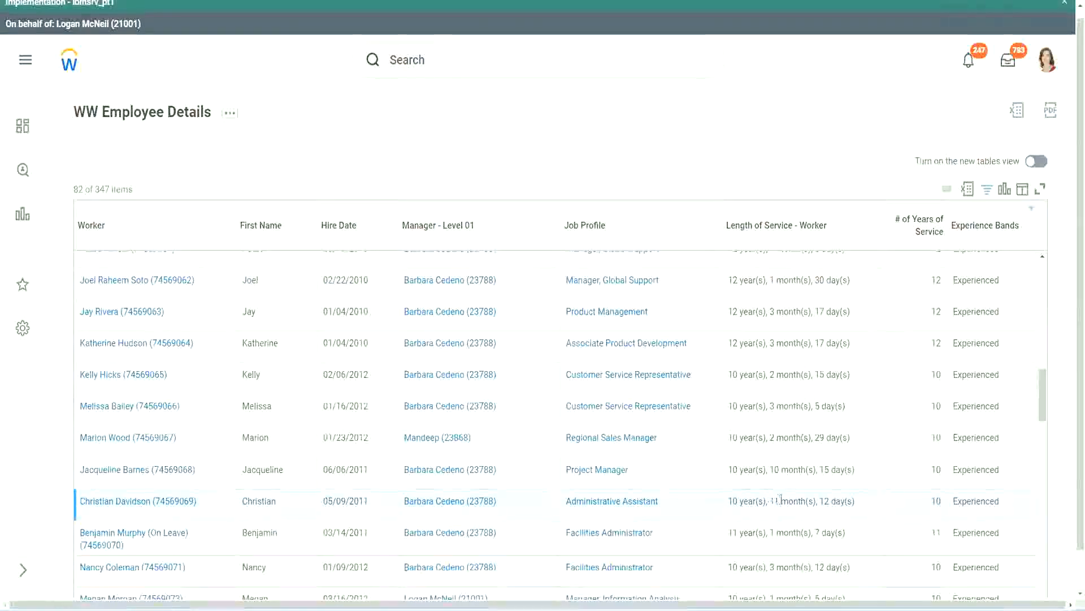
drag(771, 501, 830, 501)
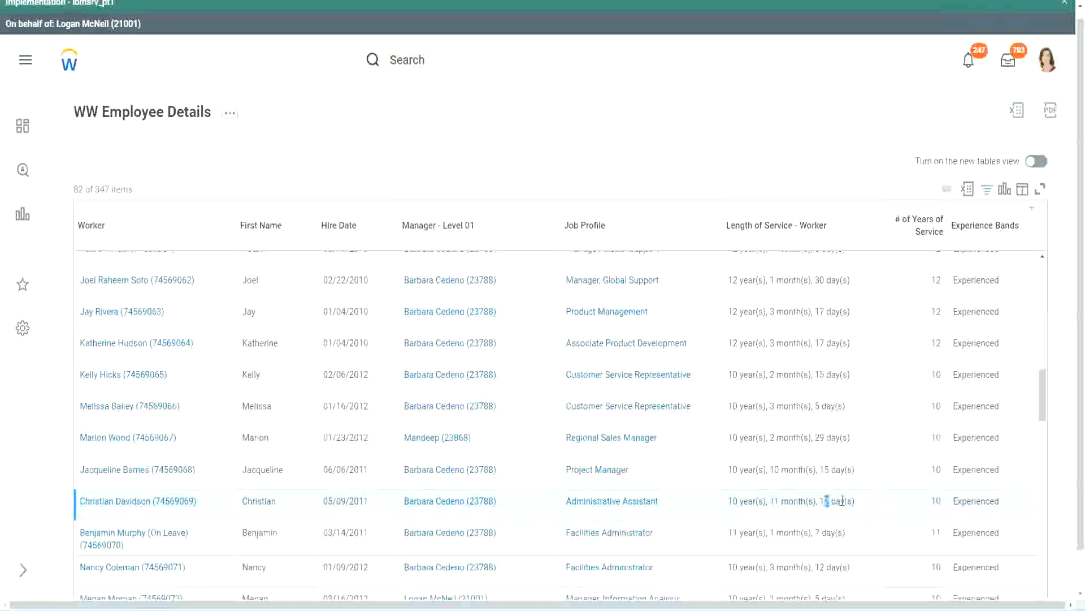
click(843, 501)
double_click(936, 501)
click(934, 355)
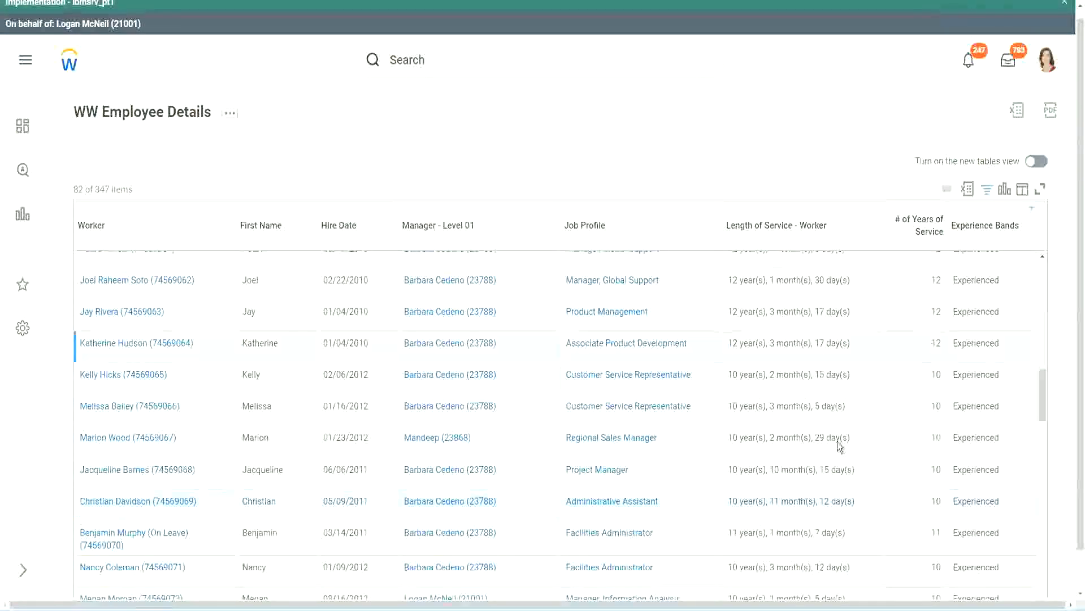
double_click(739, 499)
click(820, 498)
double_click(939, 280)
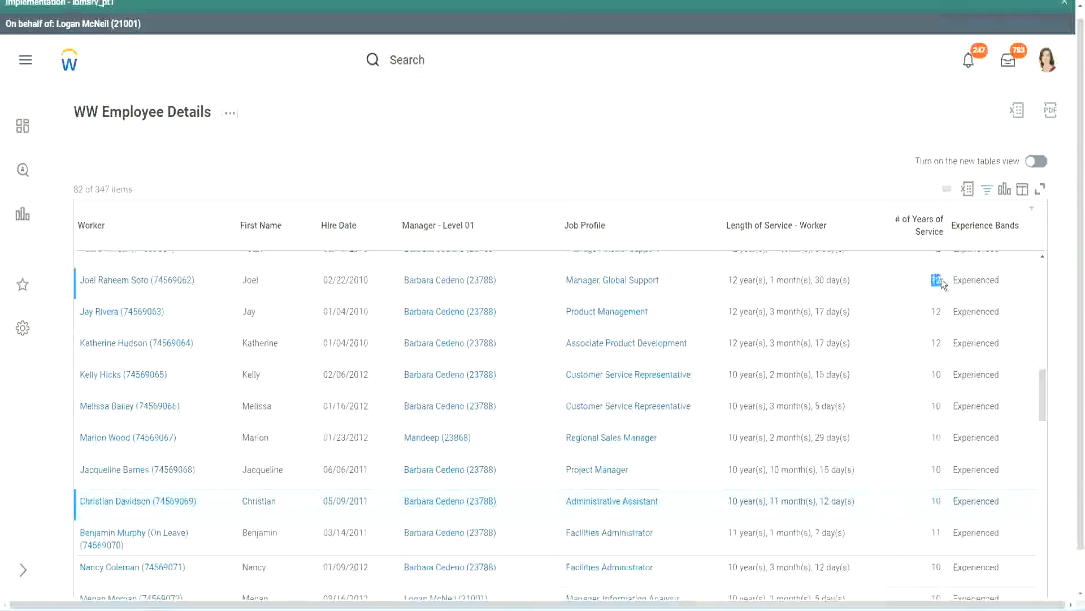
drag(729, 281, 863, 275)
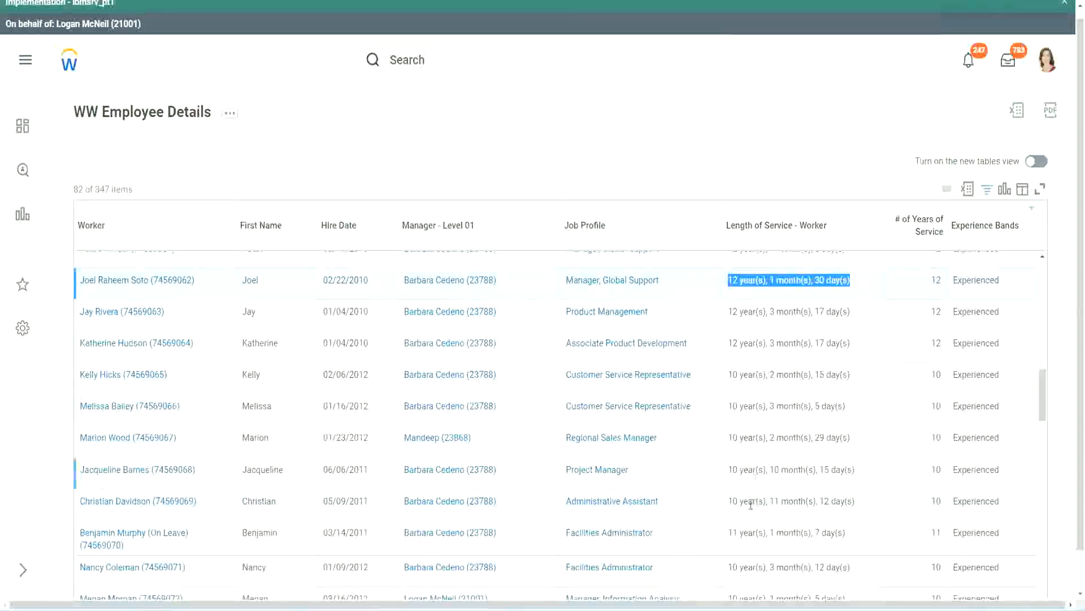
click(842, 500)
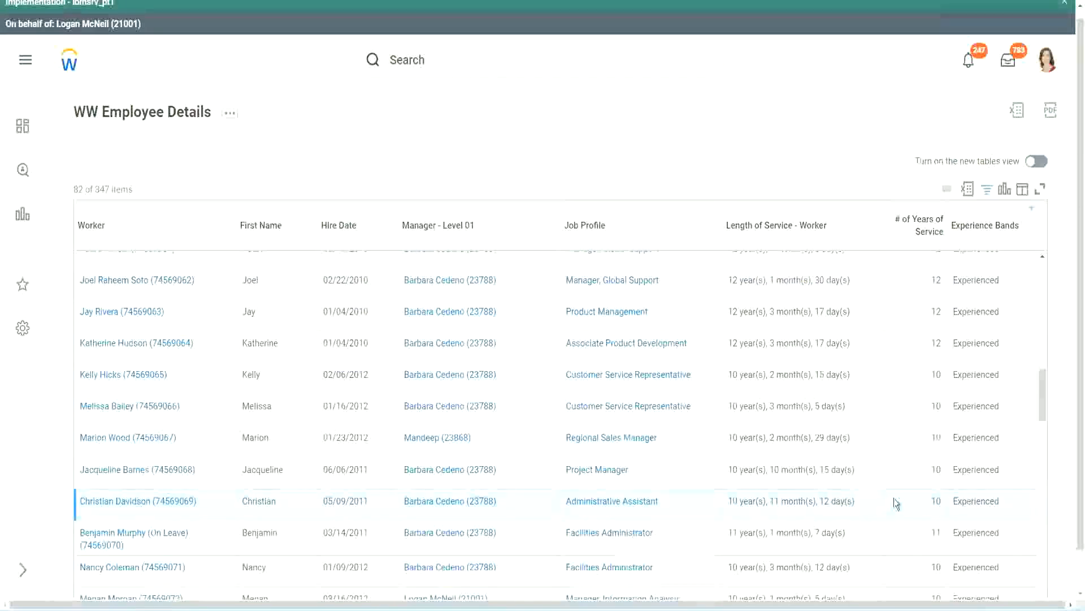
double_click(934, 500)
click(897, 504)
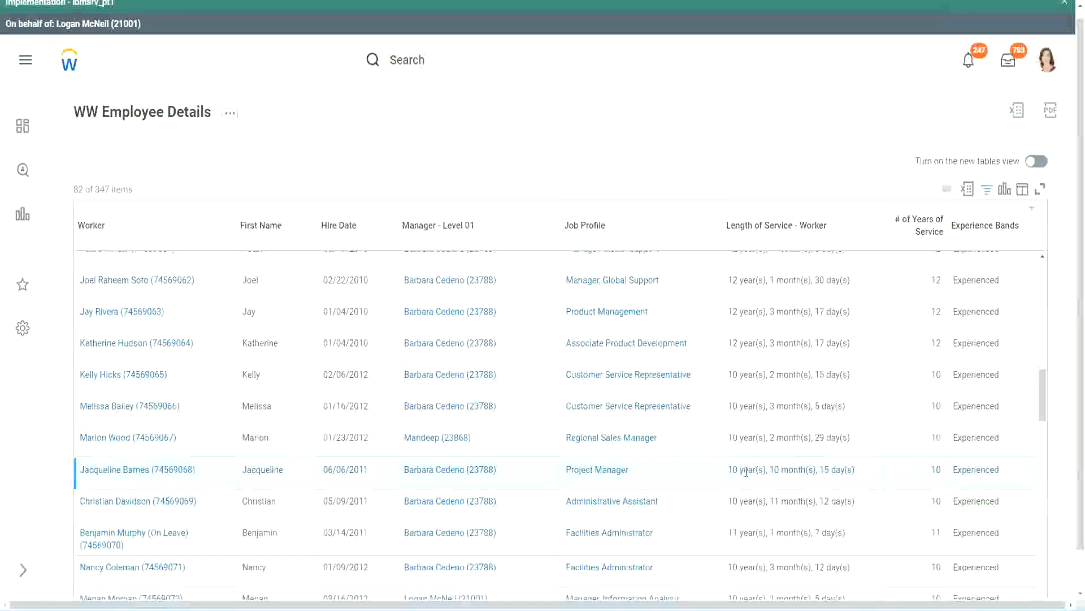
double_click(775, 469)
click(811, 470)
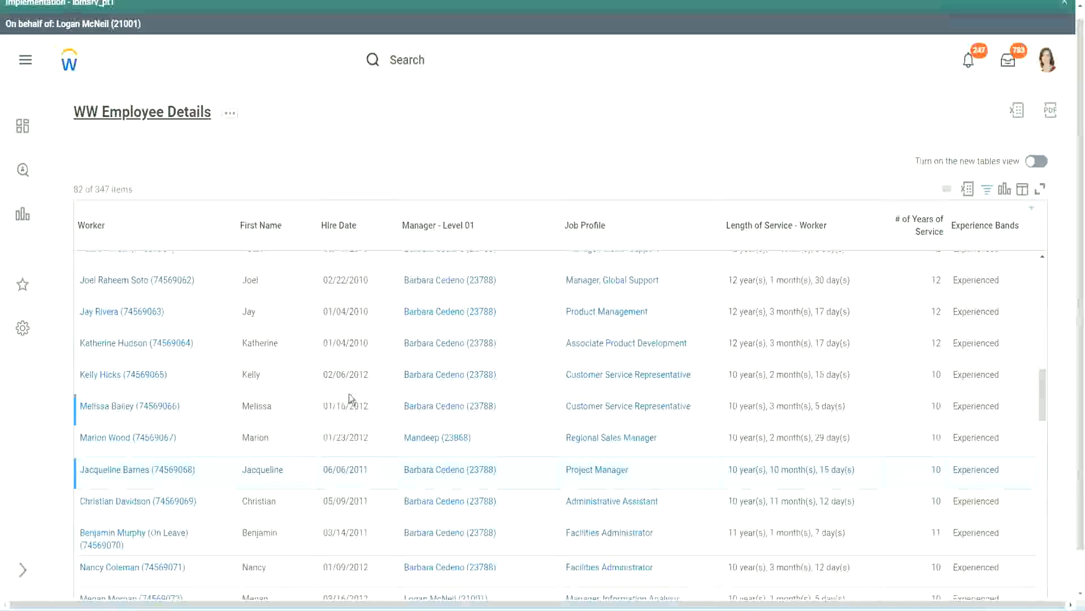
Step: Open CF-WW-Eval Exp-Derive Experience Bands from Years of Service from the report's columns in a new tab, and dismiss the Implementation banner
scroll(350, 393, down, 5)
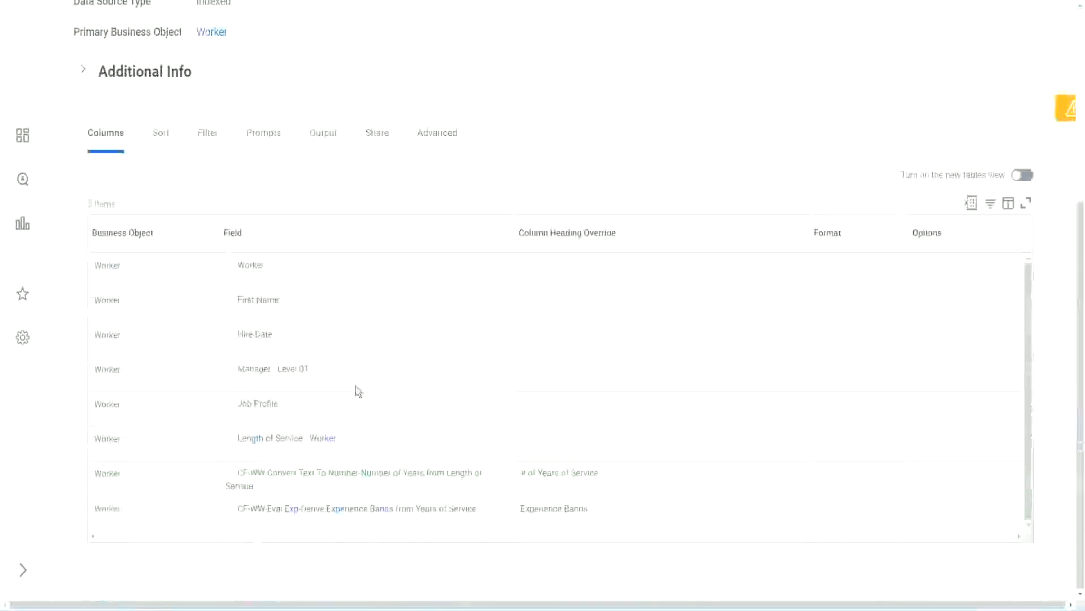
right_click(294, 515)
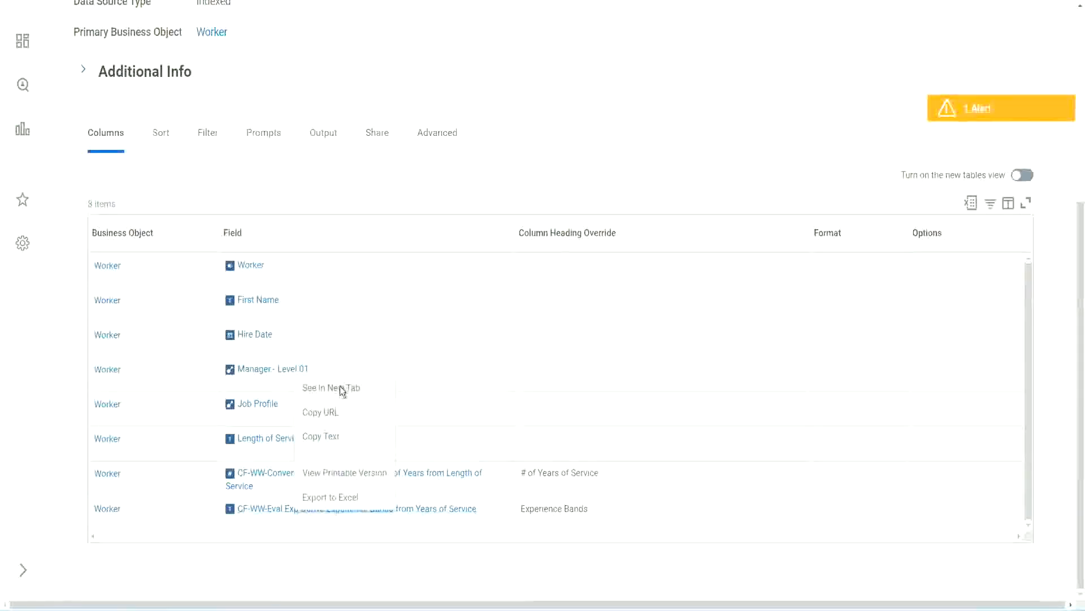
click(339, 384)
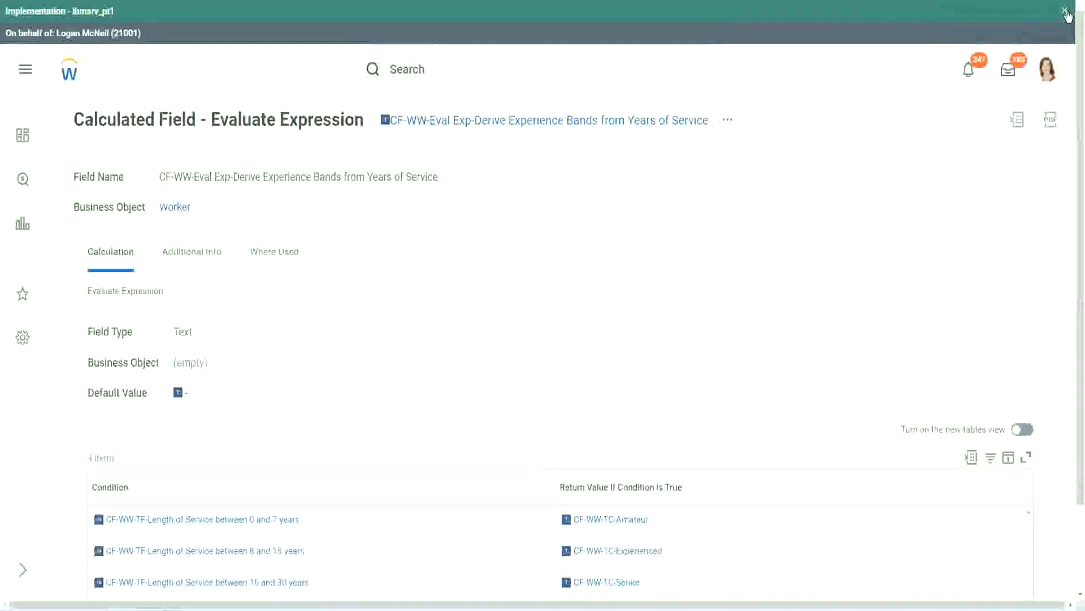
click(1065, 11)
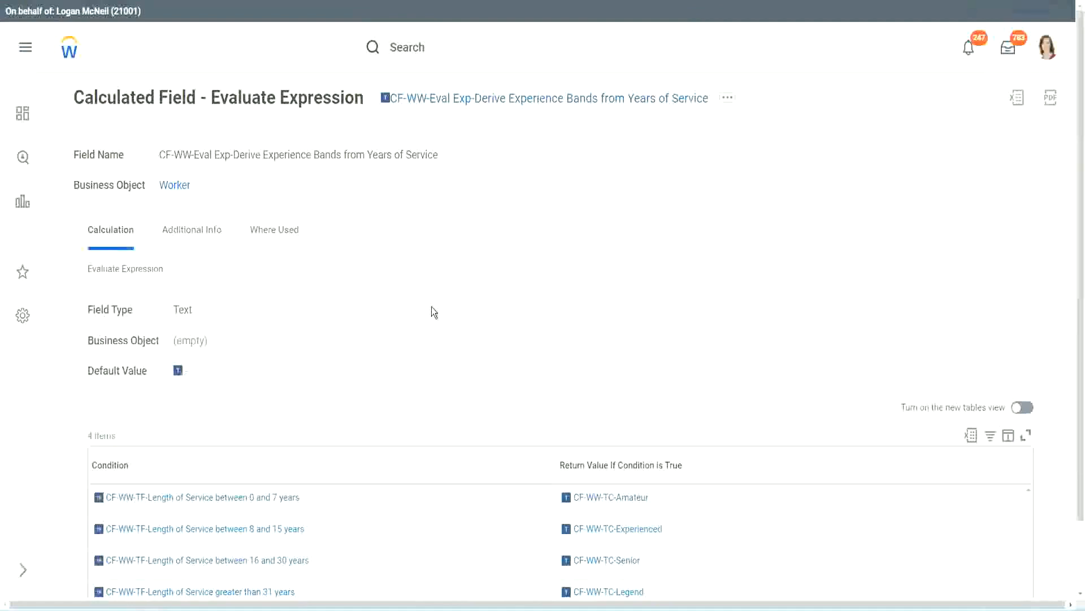
Step: Copy the name of the Evaluate Expression calculated field as text
scroll(453, 302, down, 1)
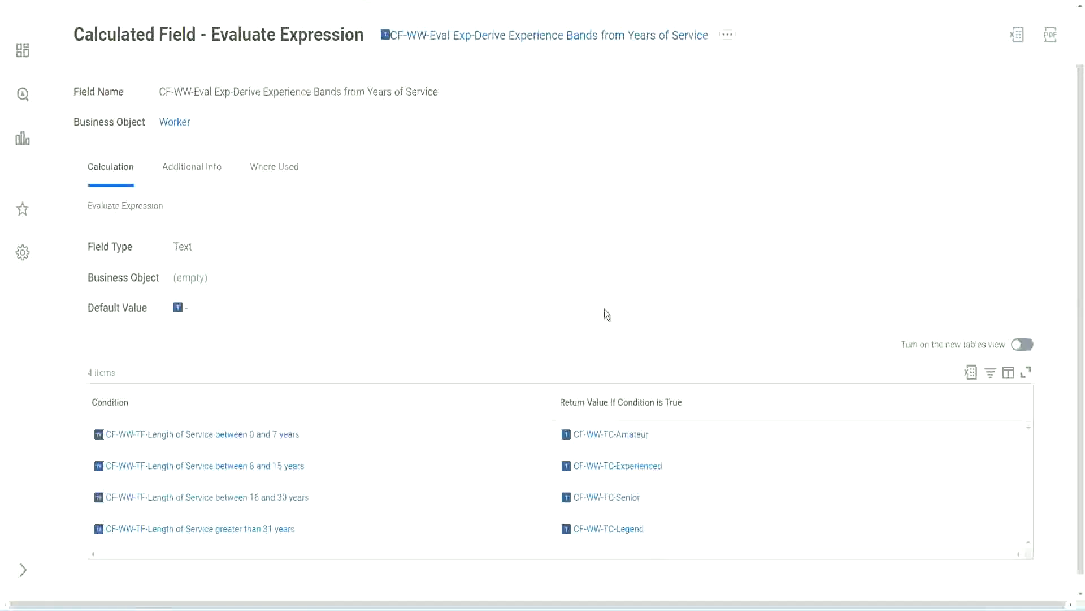
click(492, 399)
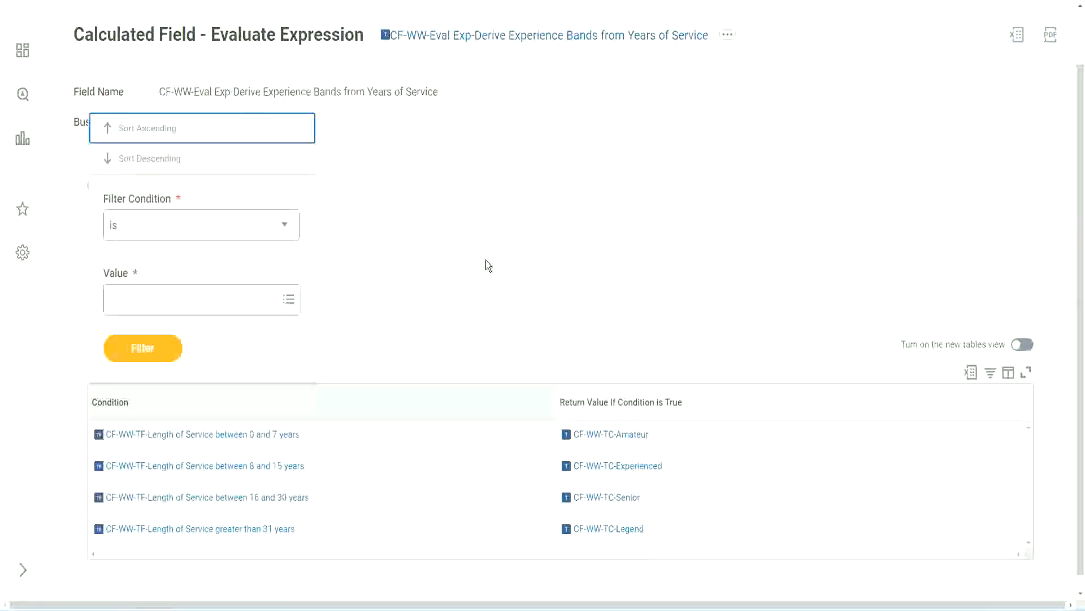
click(486, 266)
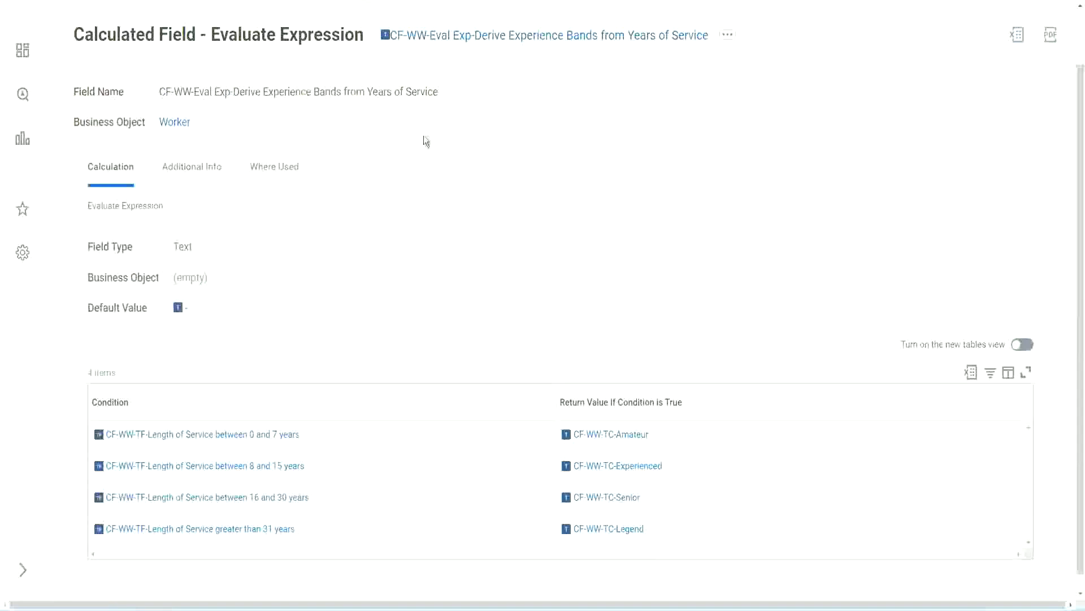
right_click(477, 41)
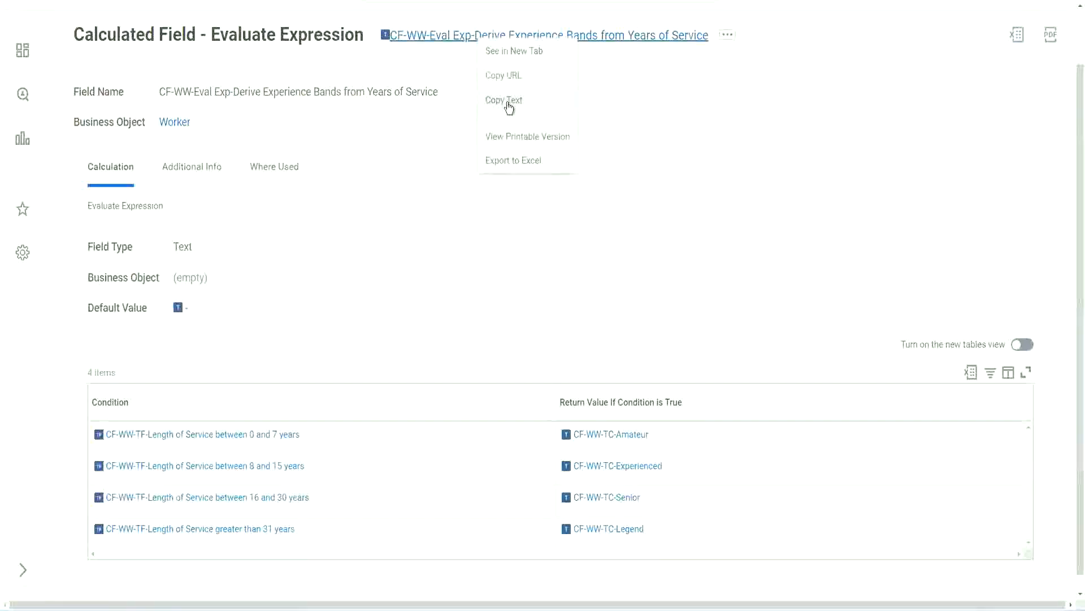
click(507, 102)
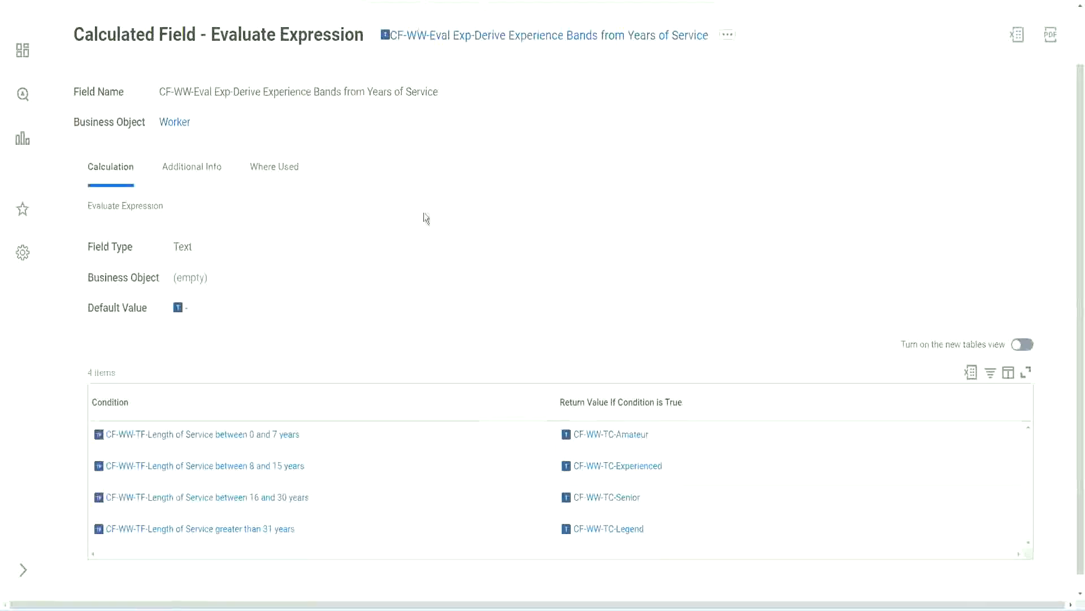
Step: Return to the WW Employee Details report definition and open the Create Calculated Field task by searching for "create cal field"
scroll(422, 225, up, 1)
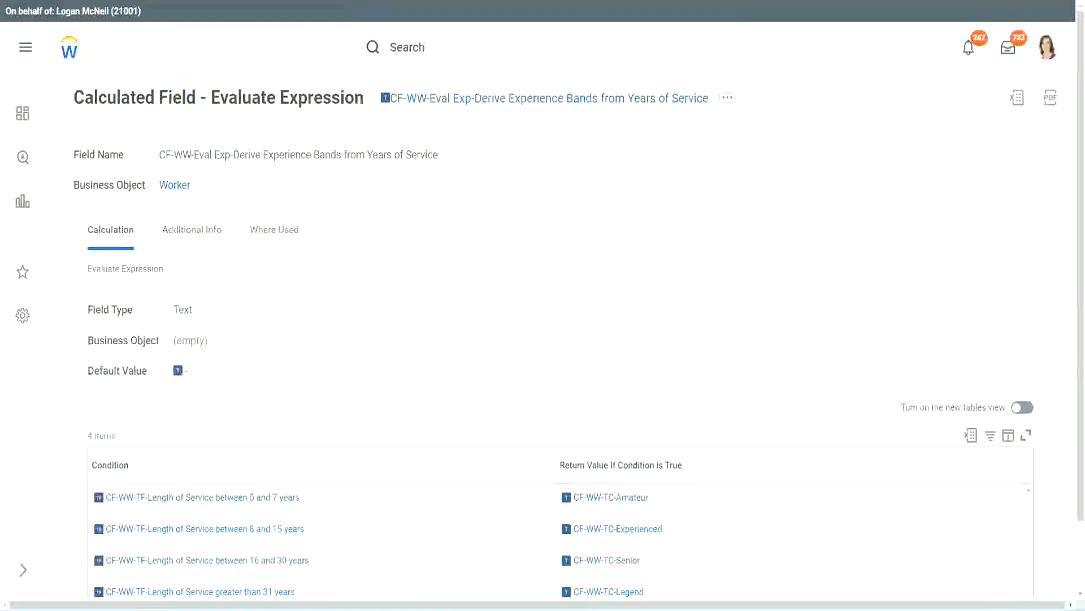
key(ctrl+shift+Tab)
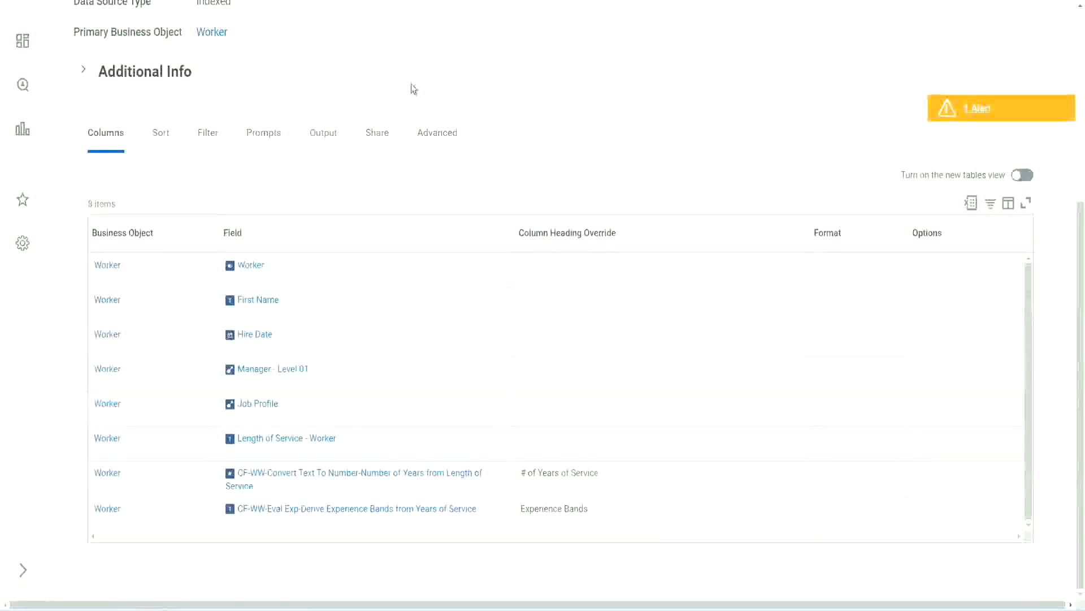
scroll(411, 83, up, 5)
click(441, 68)
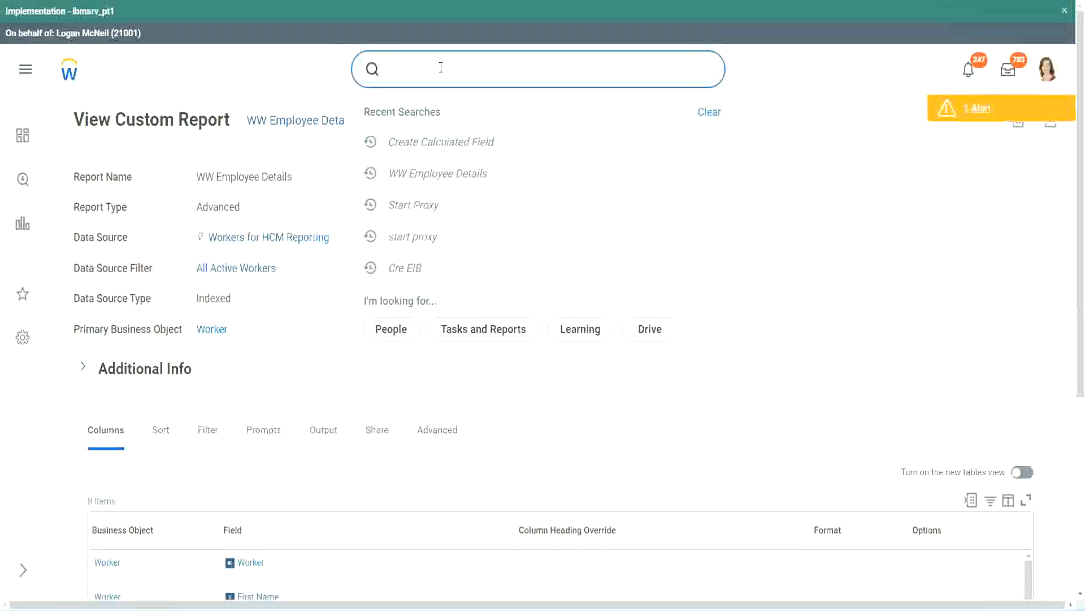
text(create cal field)
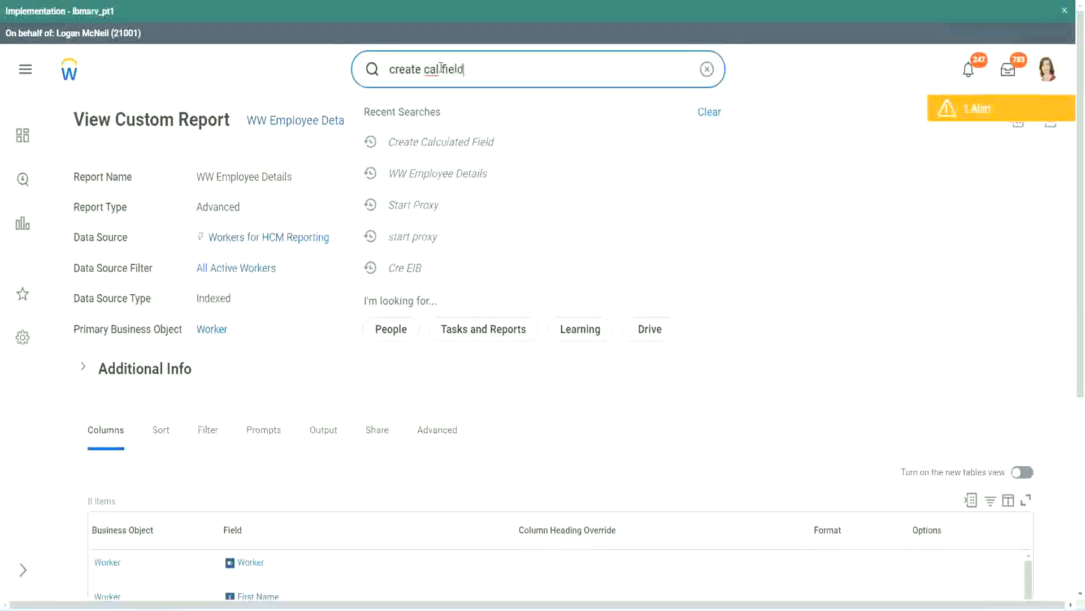
click(454, 116)
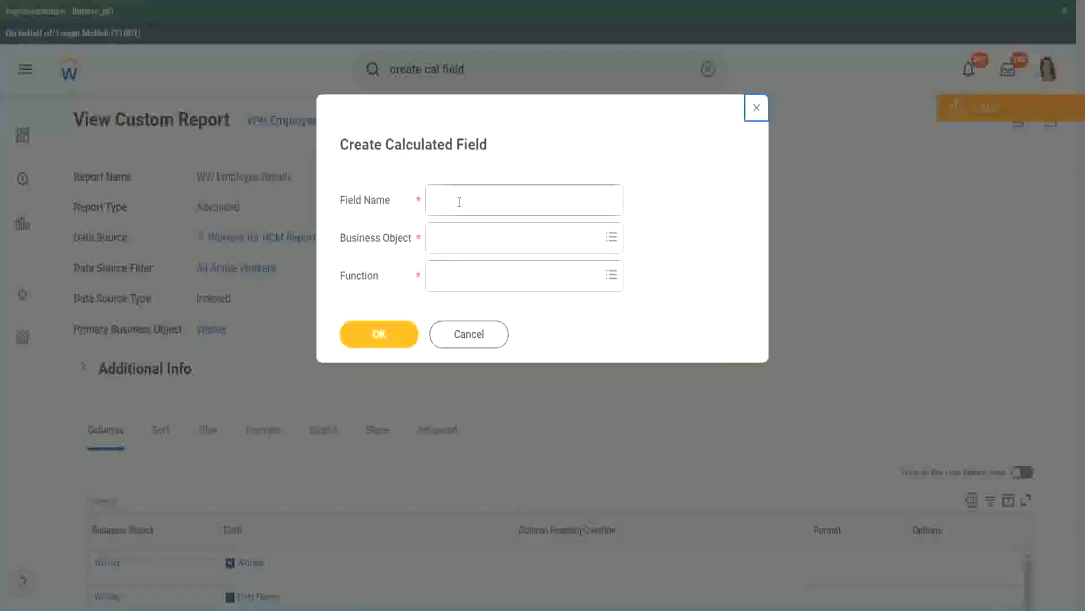
Step: Paste the copied calculated field name as the new calculated field's name
click(459, 201)
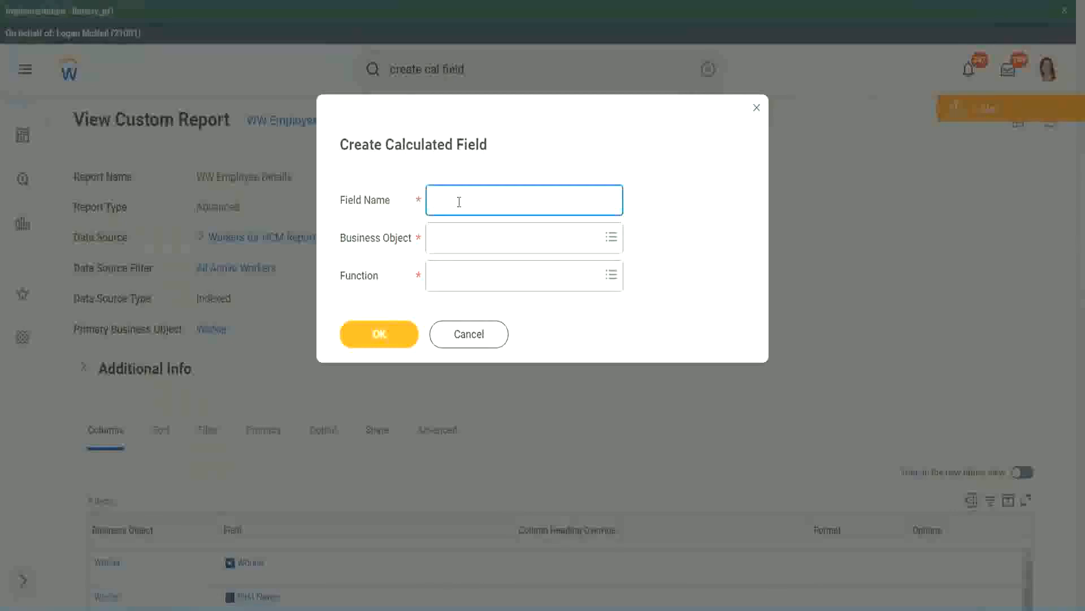
key(ctrl+v)
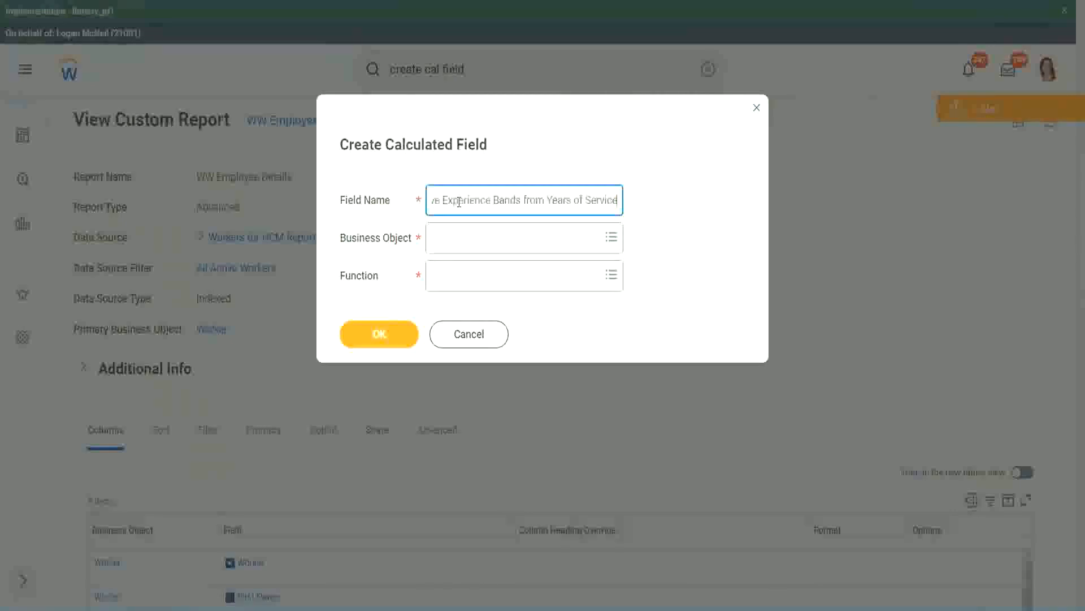
drag(485, 200, 396, 182)
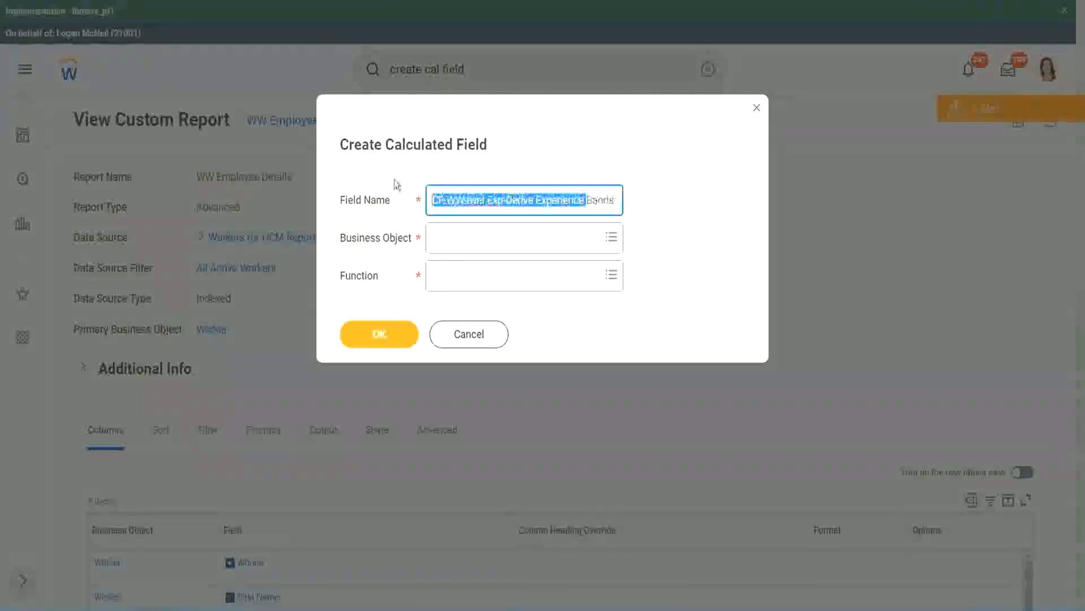
click(480, 198)
double_click(494, 201)
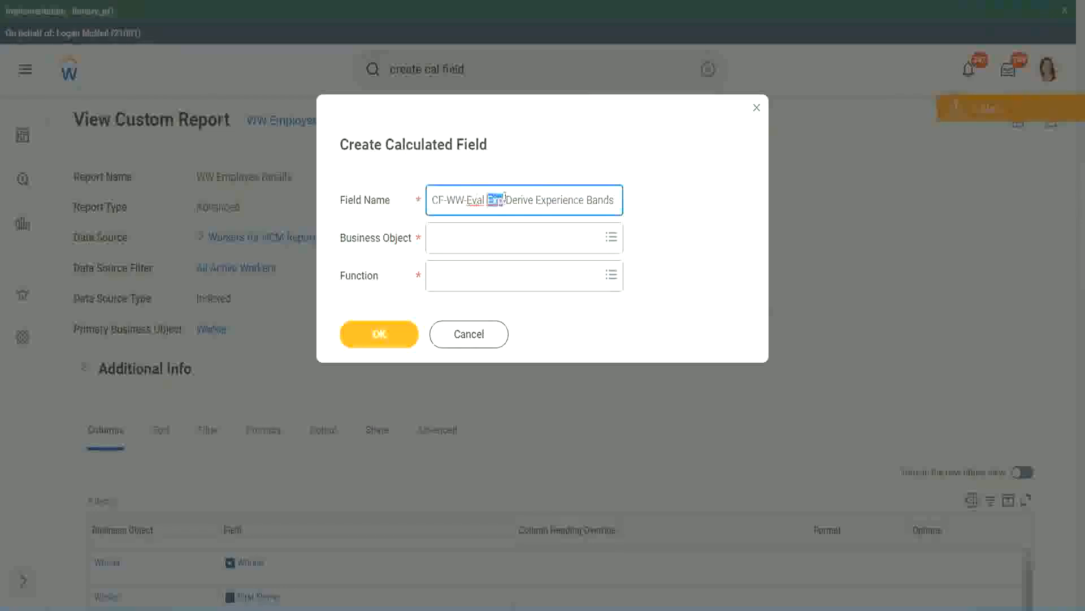
Step: Insert the word "Bands" after "Eval Exp" in the new field's name
click(503, 201)
text(bands)
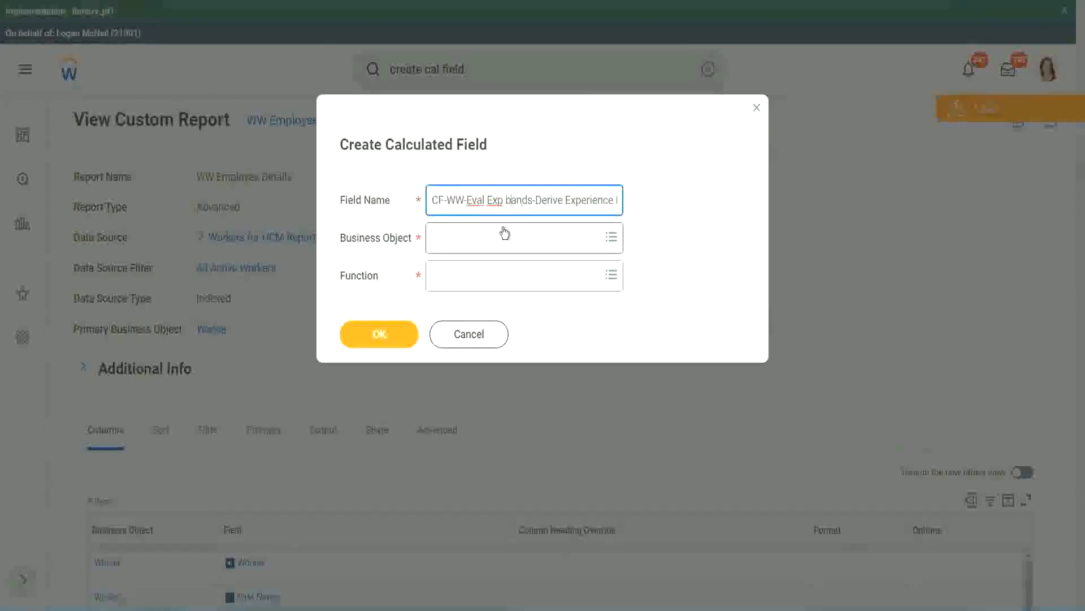
key(Left)
key(Left)
key(Left)
key(Left)
key(shift+Left)
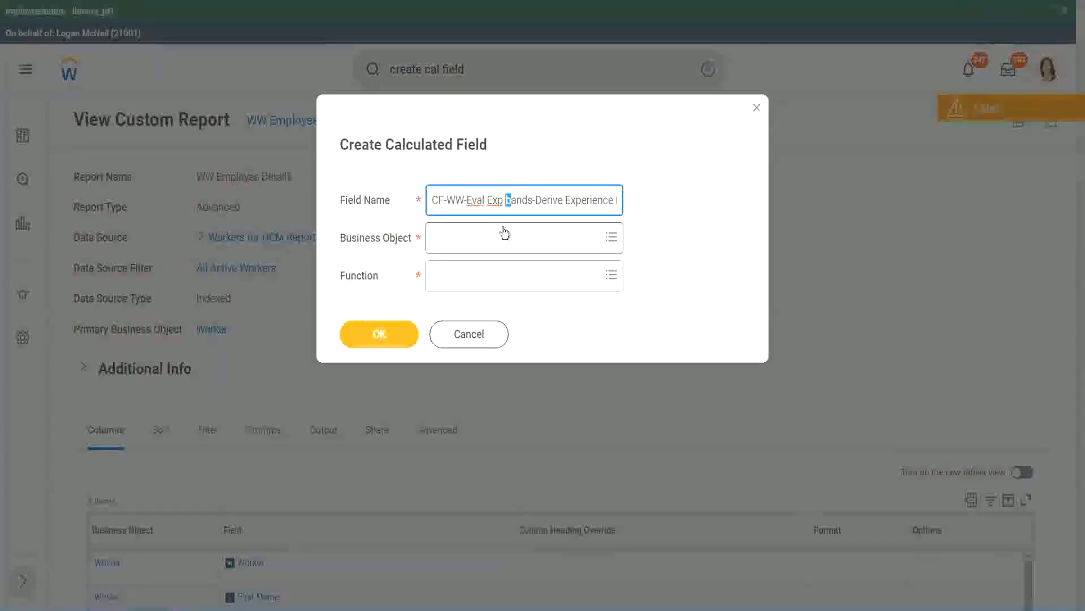
text(B)
key(Right)
key(Right)
key(Right)
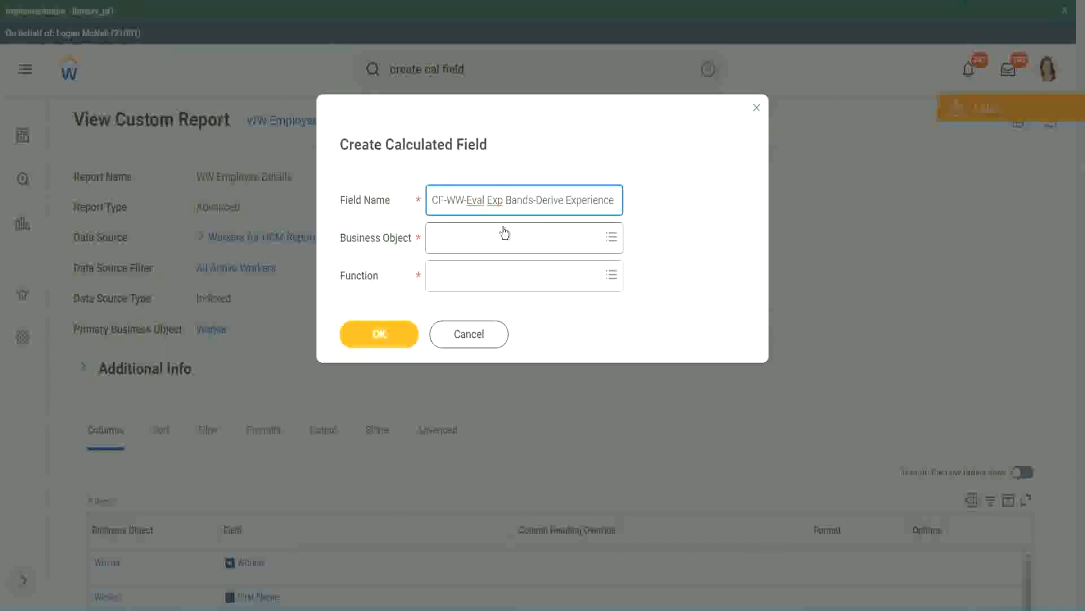
key(End)
text(Bands from Years of)
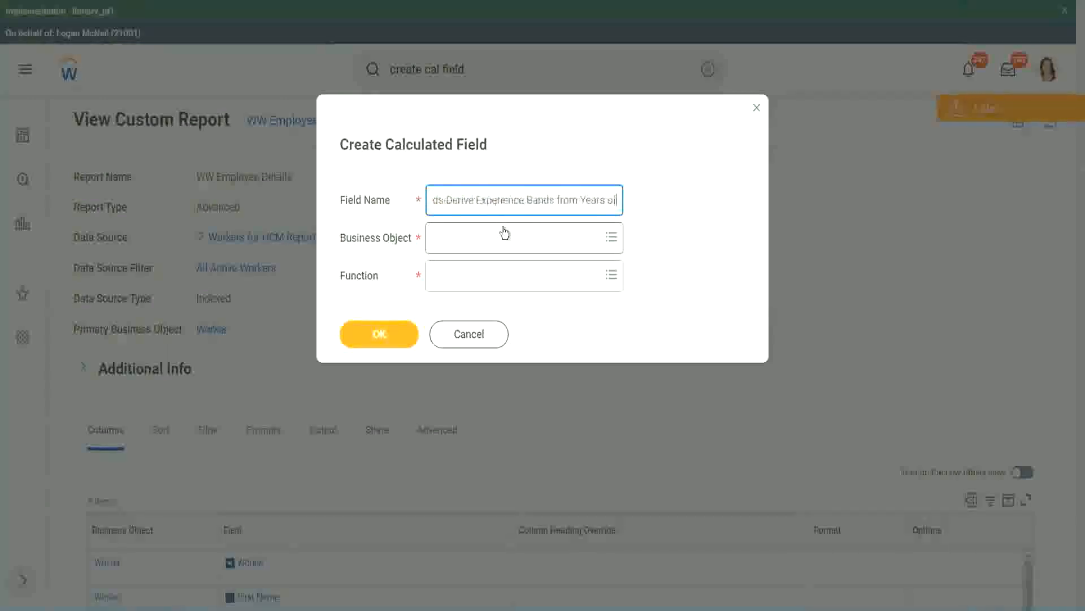
Step: Replace "Derive" with "Determine" in the new calculated field's name
key(Left)
key(Left)
key(Left)
key(Left)
key(Left)
key(Left)
key(Left)
key(Left)
key(Left)
key(Left)
key(Left)
key(Left)
key(Left)
key(Left)
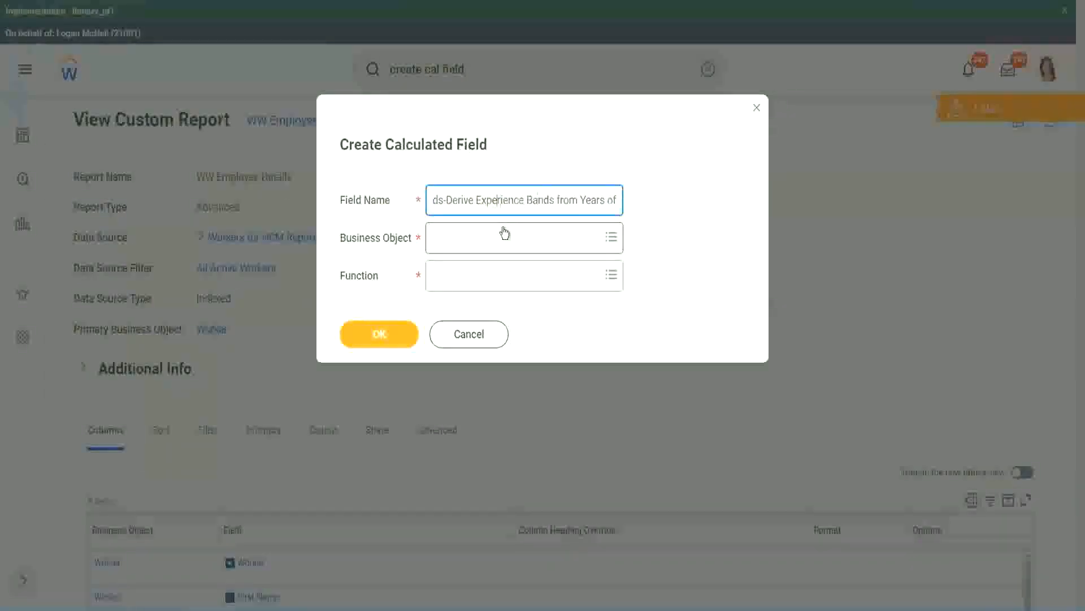
key(shift+Left)
key(shift+Left)
key(shift+Left)
key(shift+Left)
key(shift+Left)
key(shift+Left)
text(Determine)
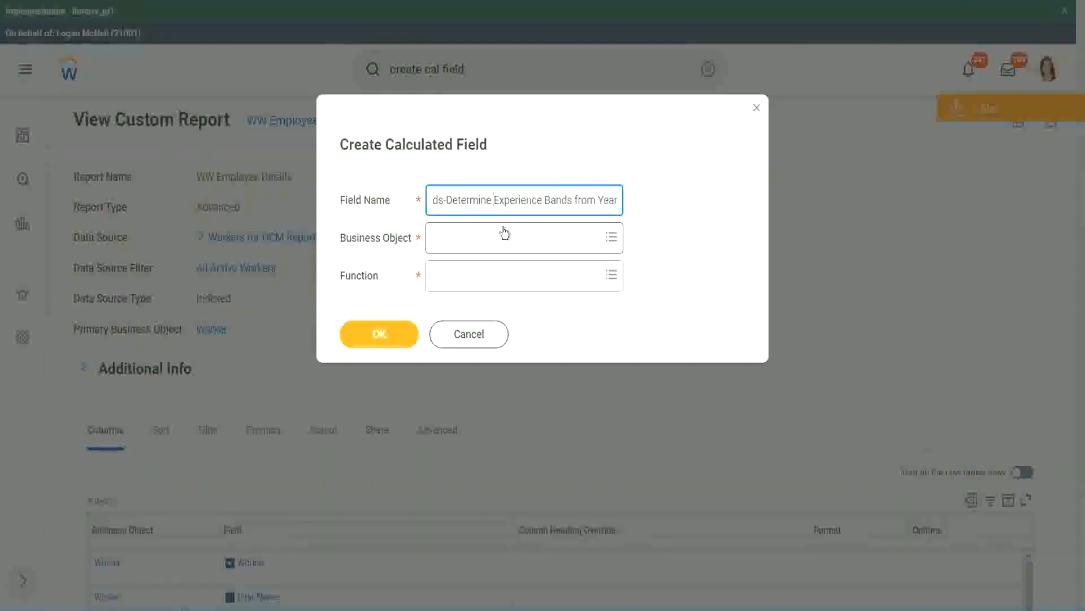
key(End)
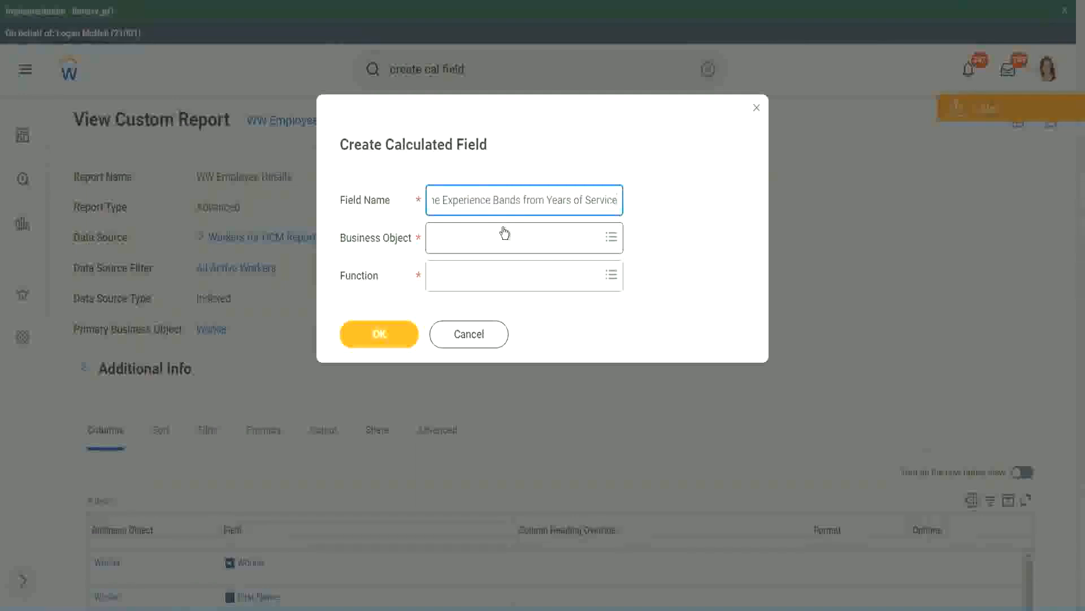
Step: Set the calculated field's business object to Worker and its function to Evaluate Expression Band
click(484, 243)
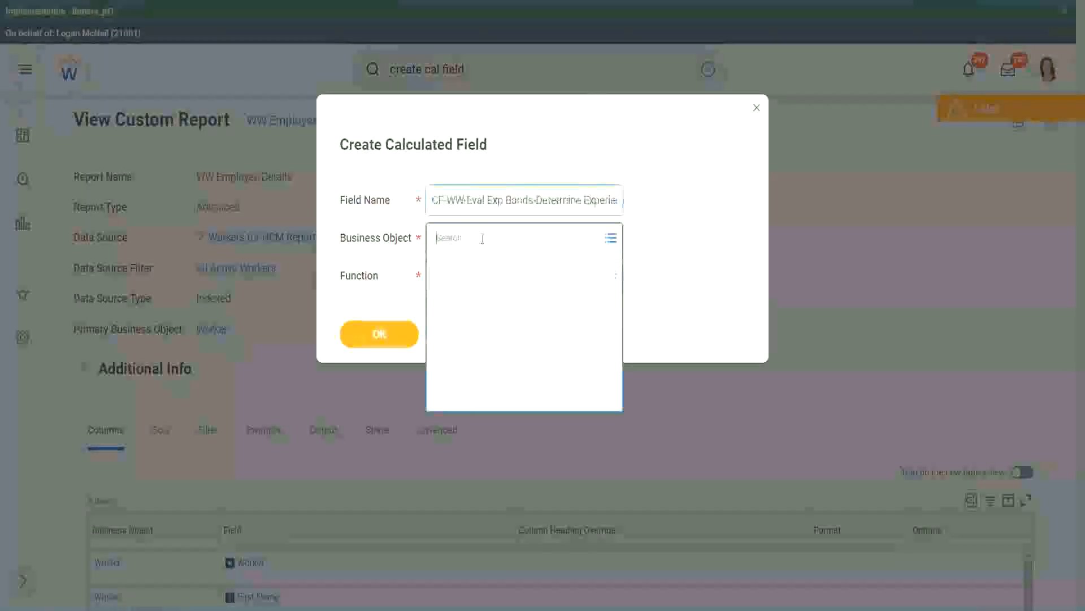
text(work)
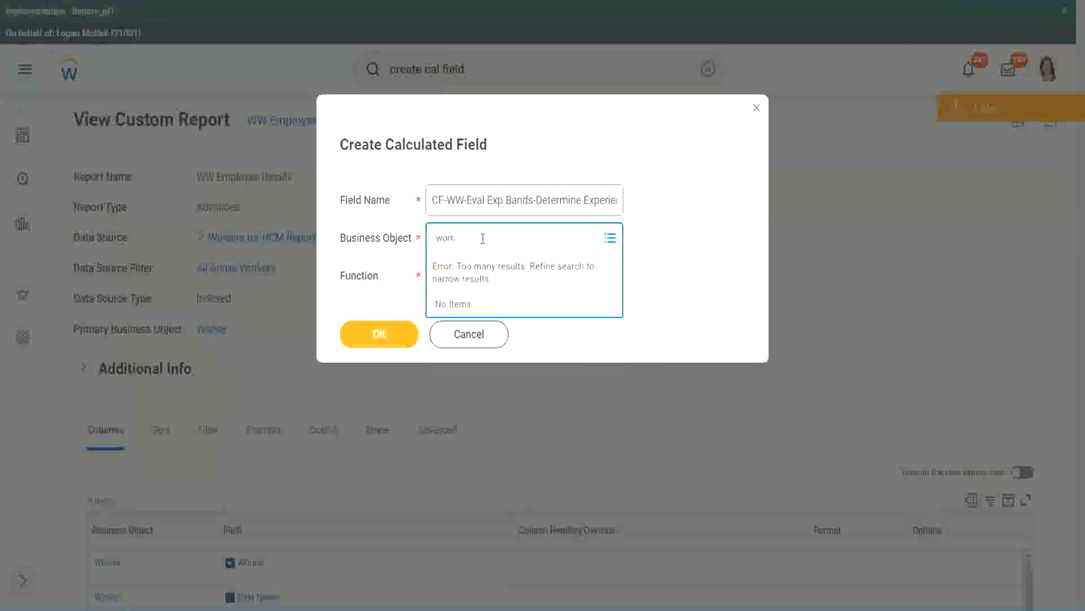
text(er)
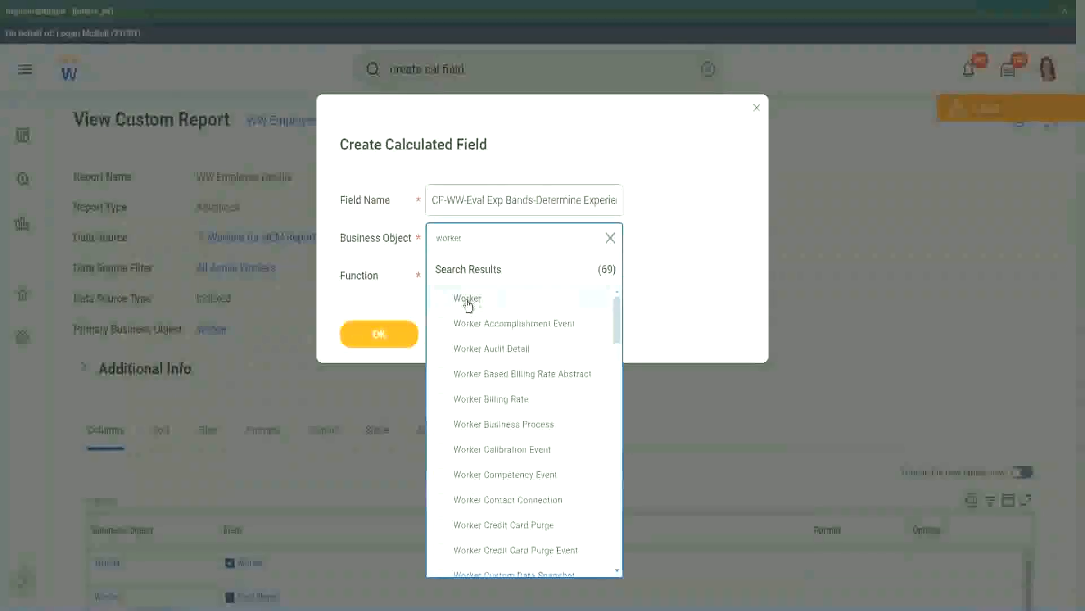
click(468, 298)
click(459, 274)
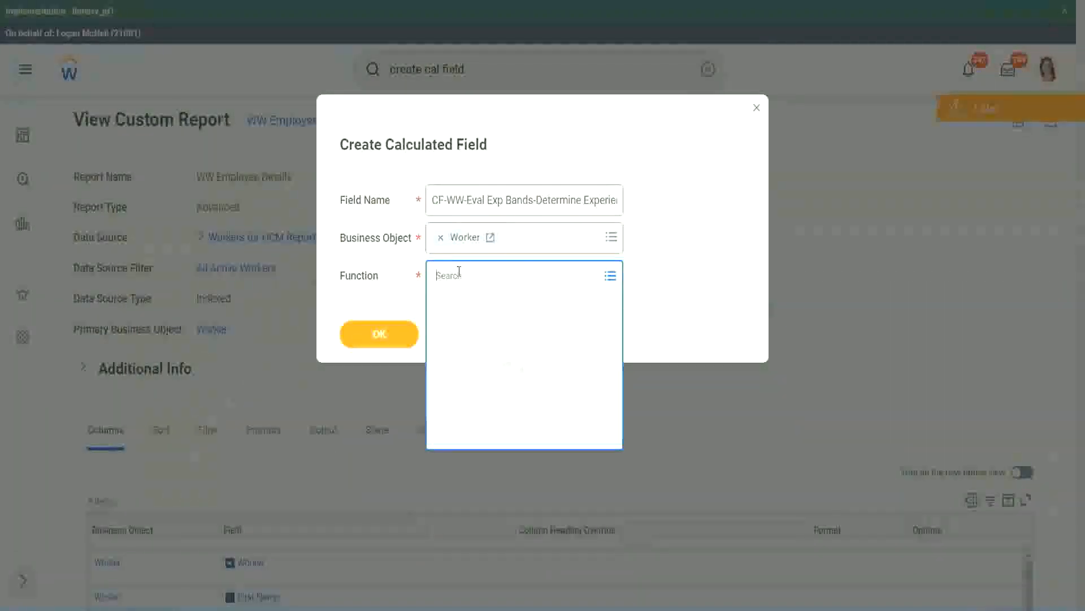
text(eval exp)
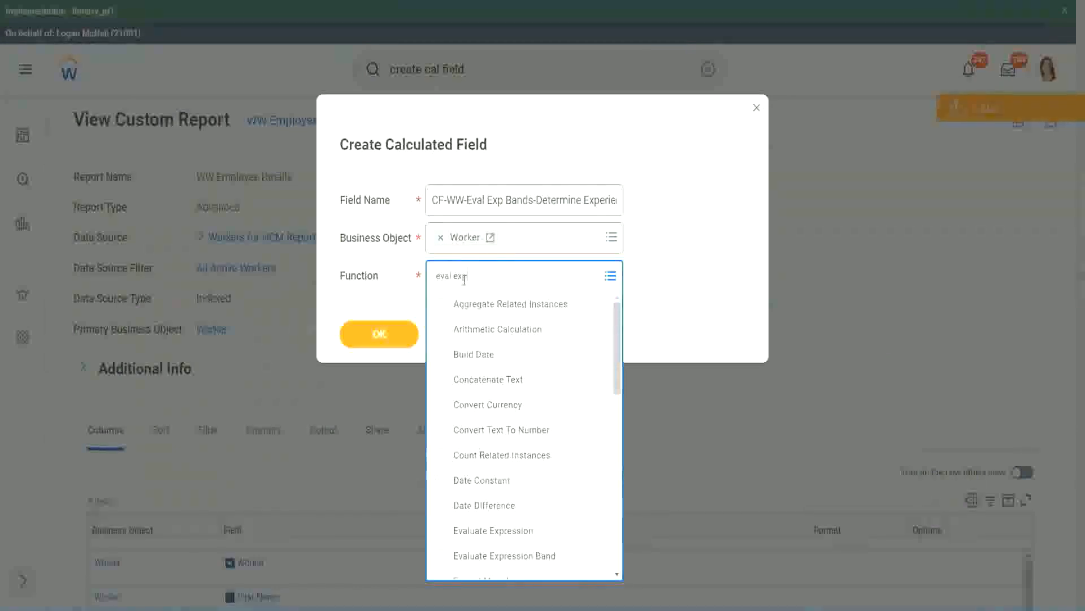
key(Return)
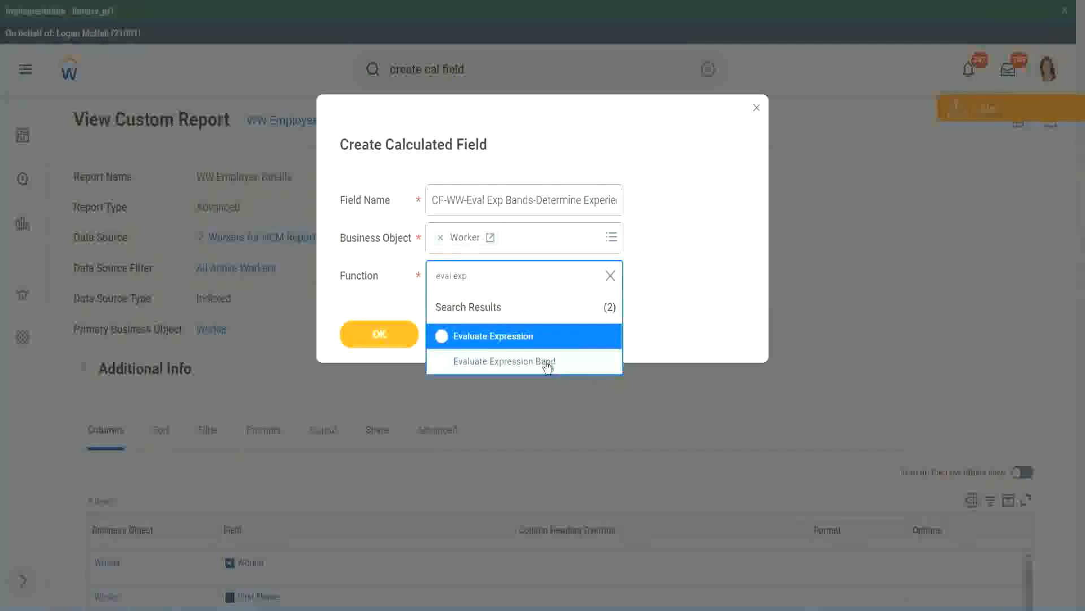
click(548, 366)
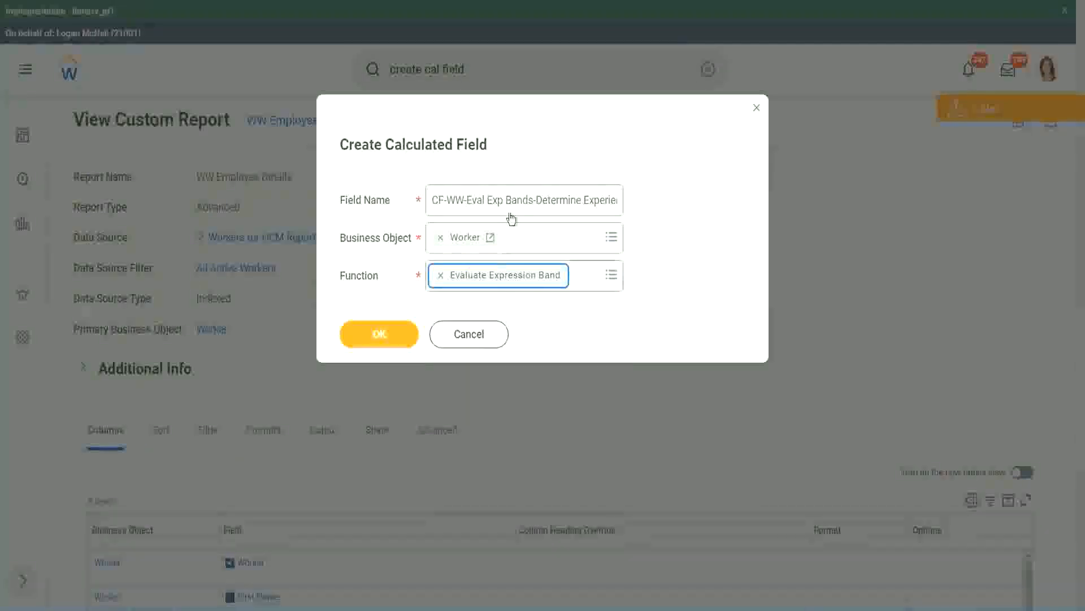
Step: Change "Bands" after "Eval Exp" in the field name to "Band" and proceed to the calculation definition
click(529, 204)
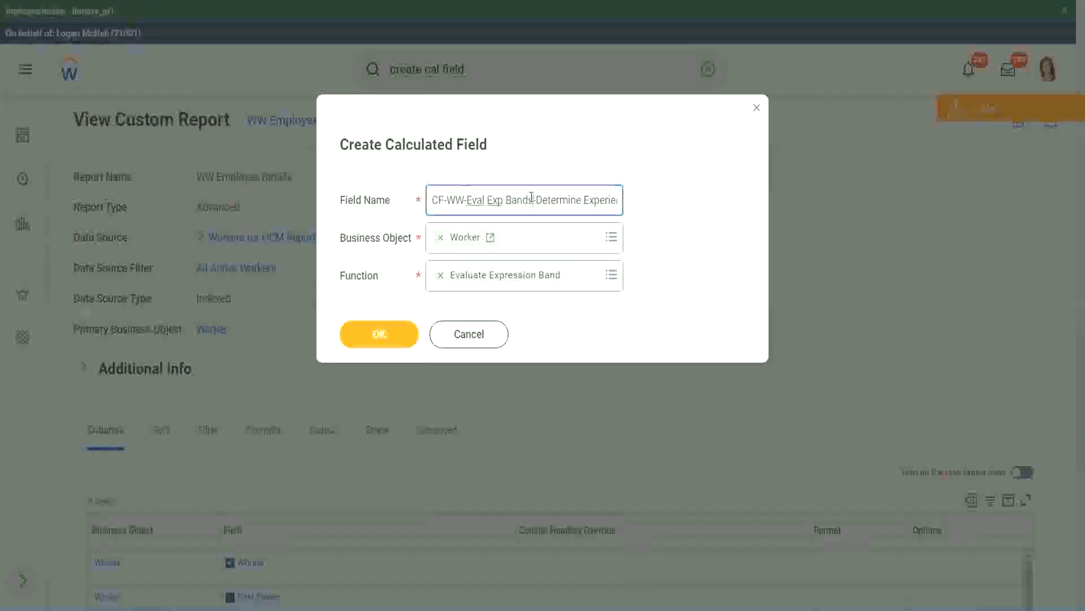
key(BackSpace)
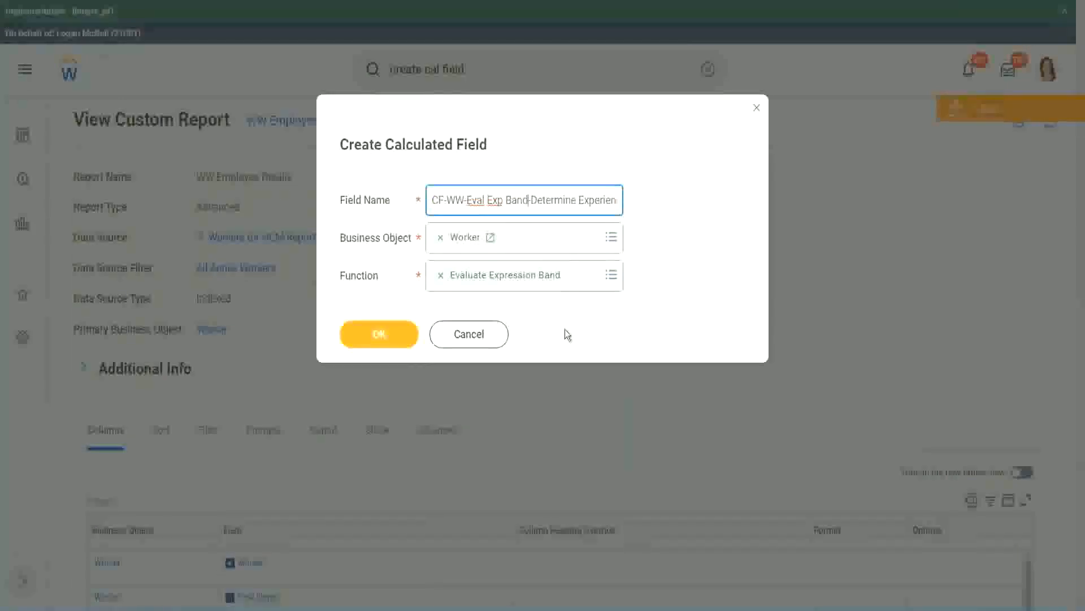
click(381, 334)
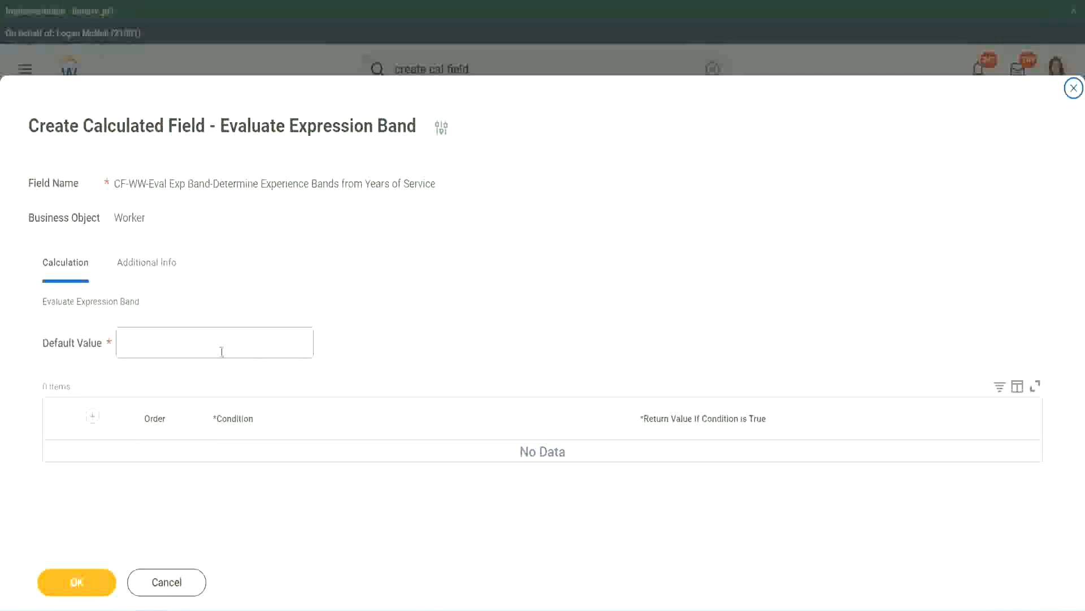
Step: Enter "-" as the default value and add the first condition row
click(157, 349)
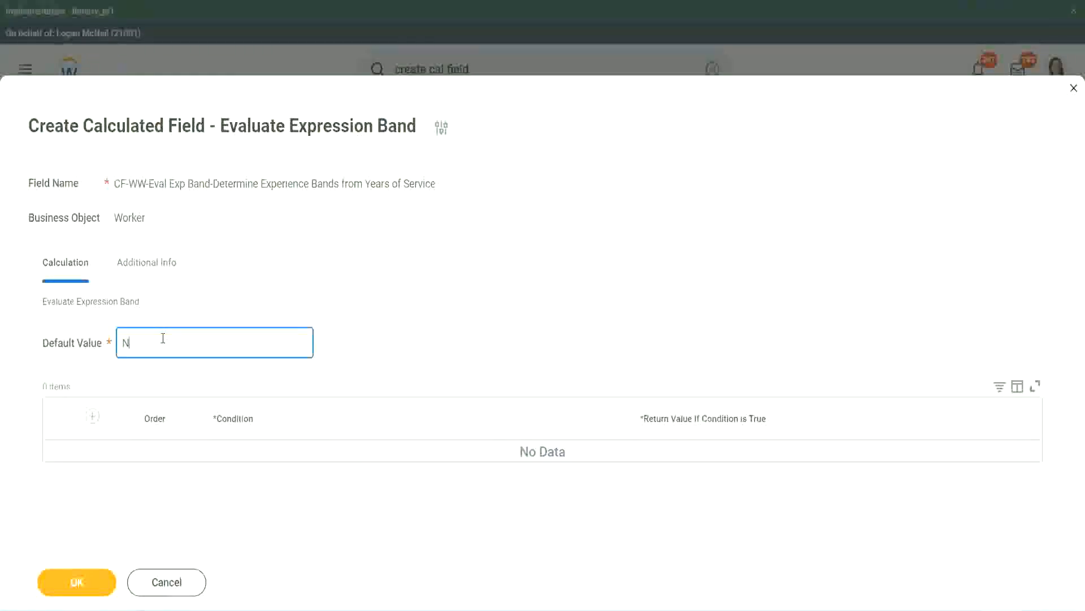
key(BackSpace)
click(92, 415)
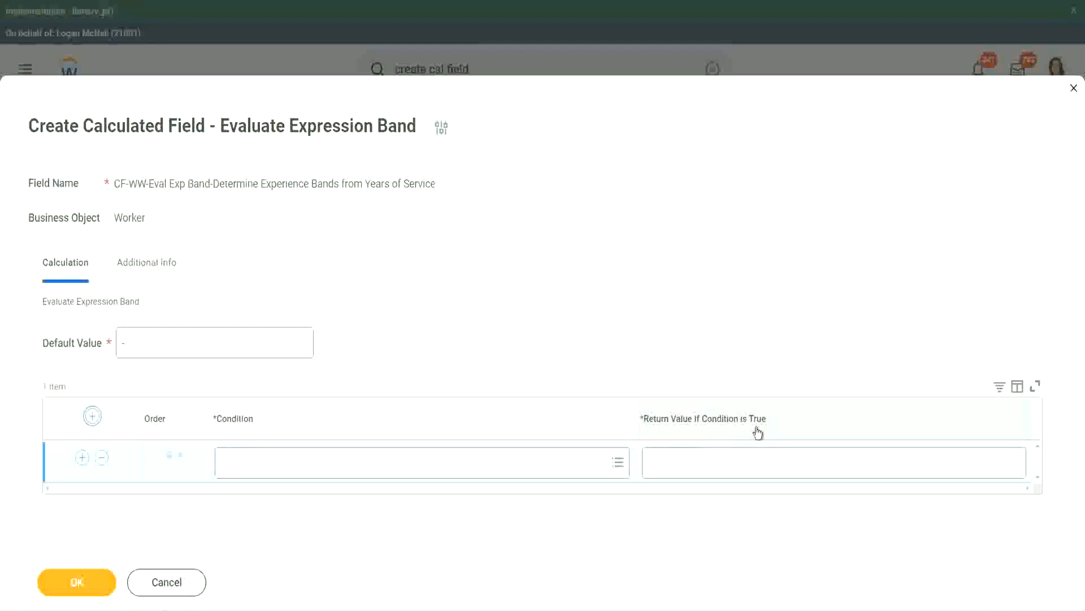
click(707, 461)
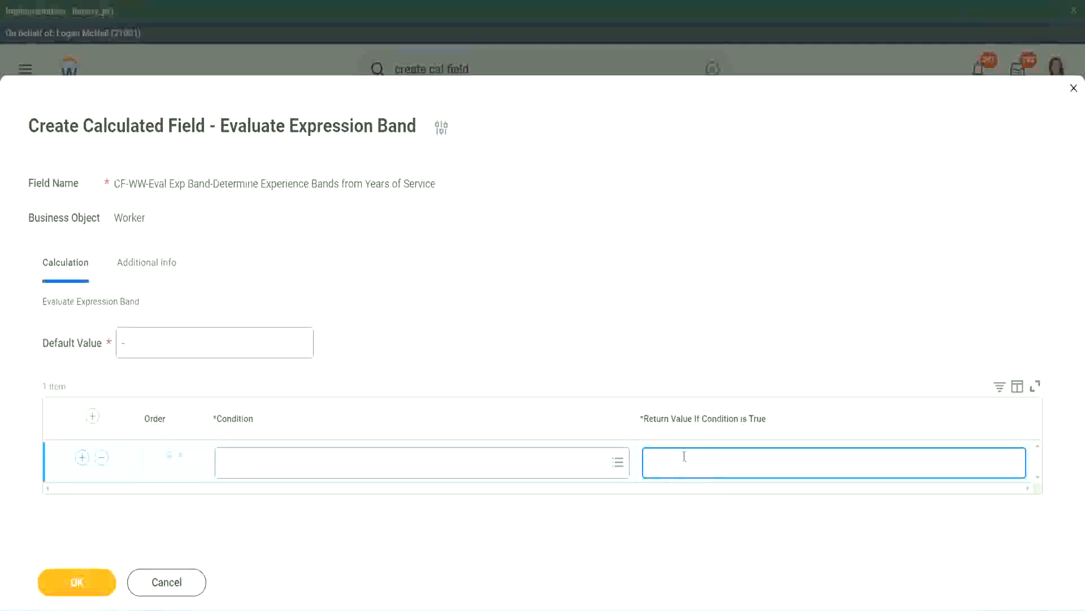
text(adkadjadjaijdiaj)
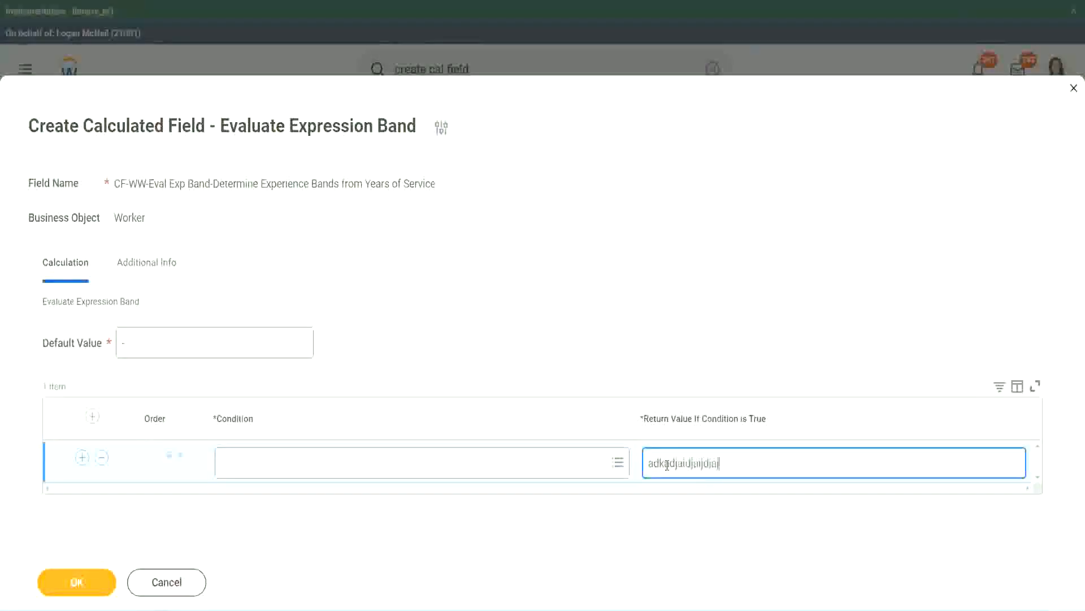
key(BackSpace)
key(BackSpace)
key(BackSpace)
key(BackSpace)
key(BackSpace)
key(BackSpace)
key(BackSpace)
key(BackSpace)
key(BackSpace)
key(BackSpace)
key(BackSpace)
key(BackSpace)
key(BackSpace)
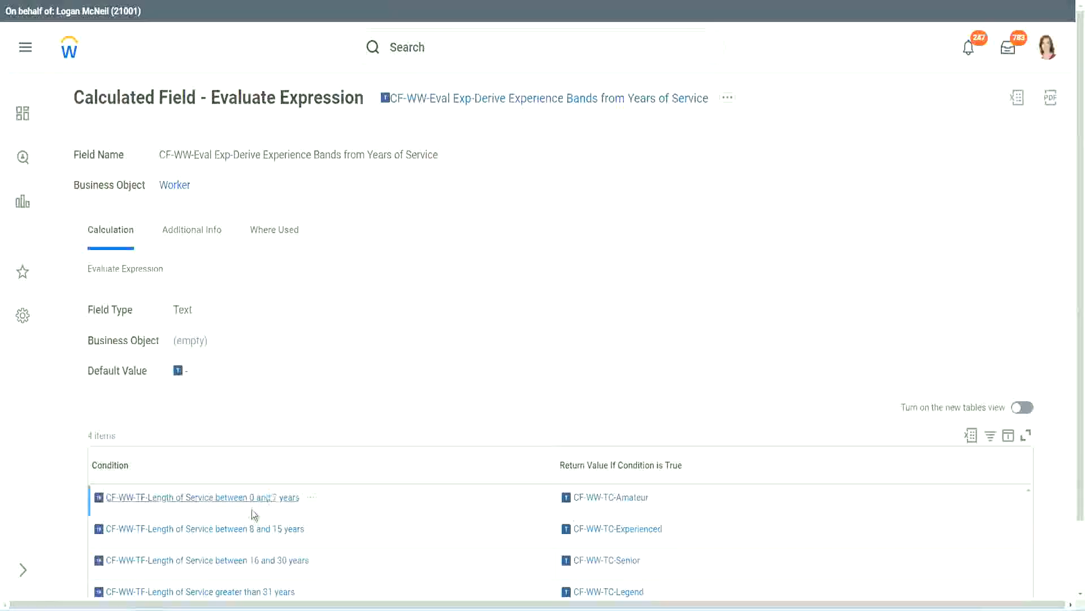
Step: Copy "CF-WW-TF-Length of Service between 0 and 7 years" from the existing Evaluate Expression field into the first row's condition, returning "Amateur"
right_click(251, 507)
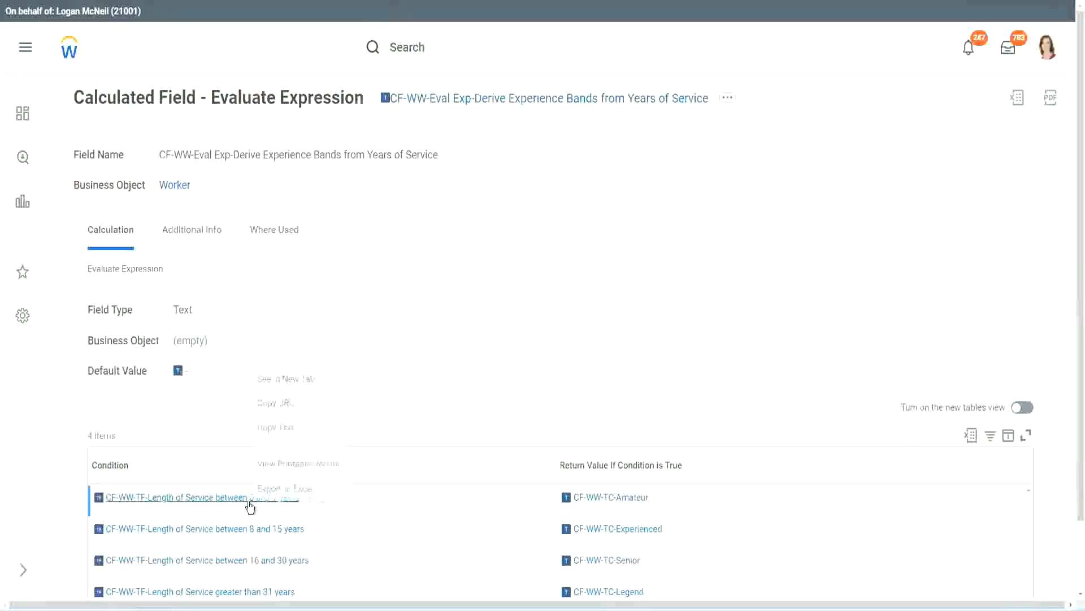
click(297, 427)
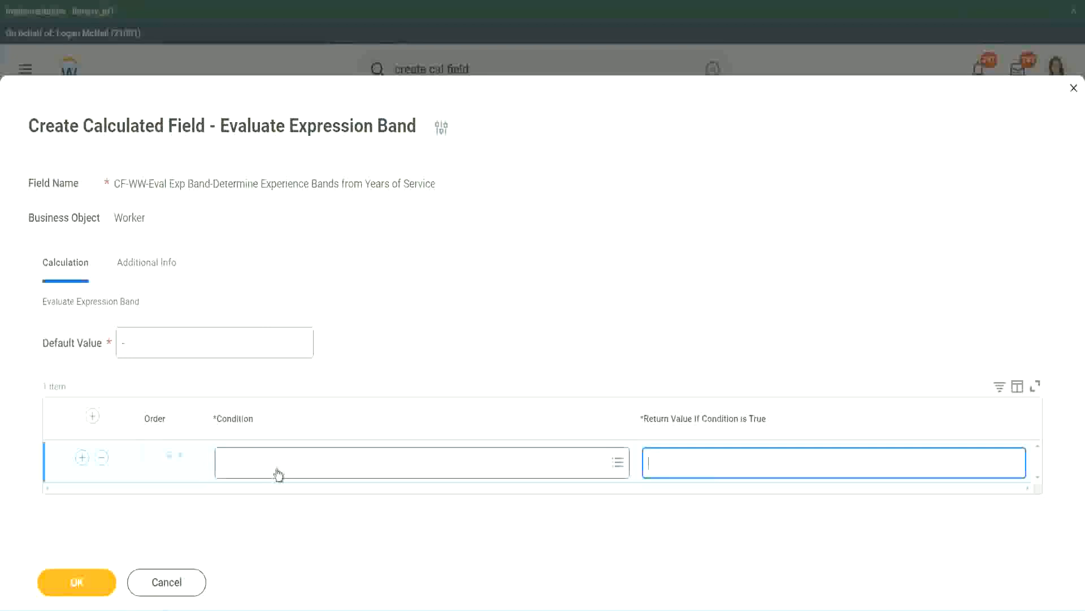
click(275, 468)
key(ctrl+v)
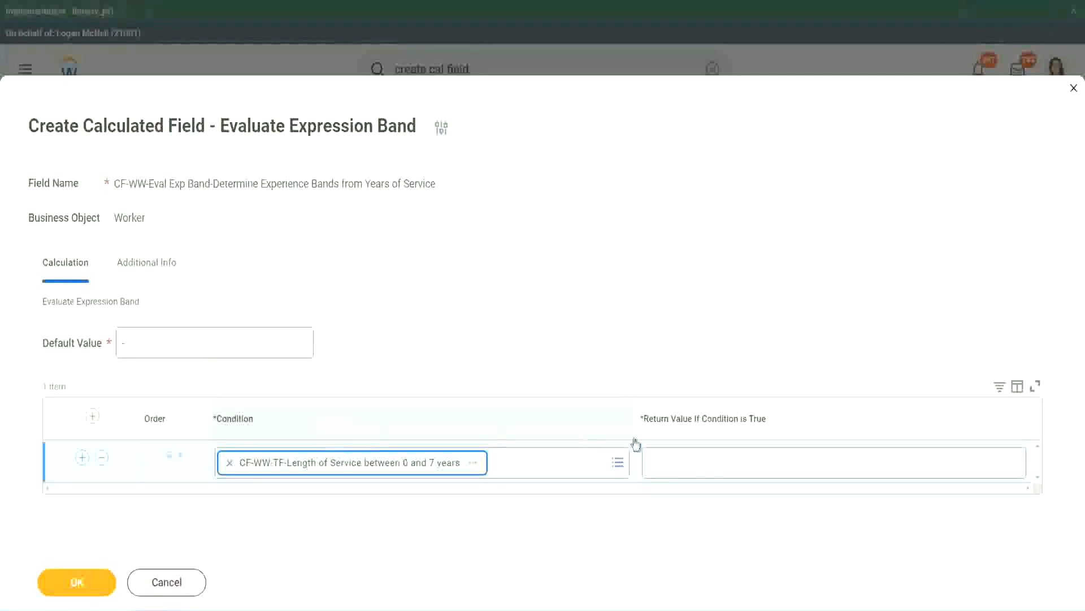
click(686, 453)
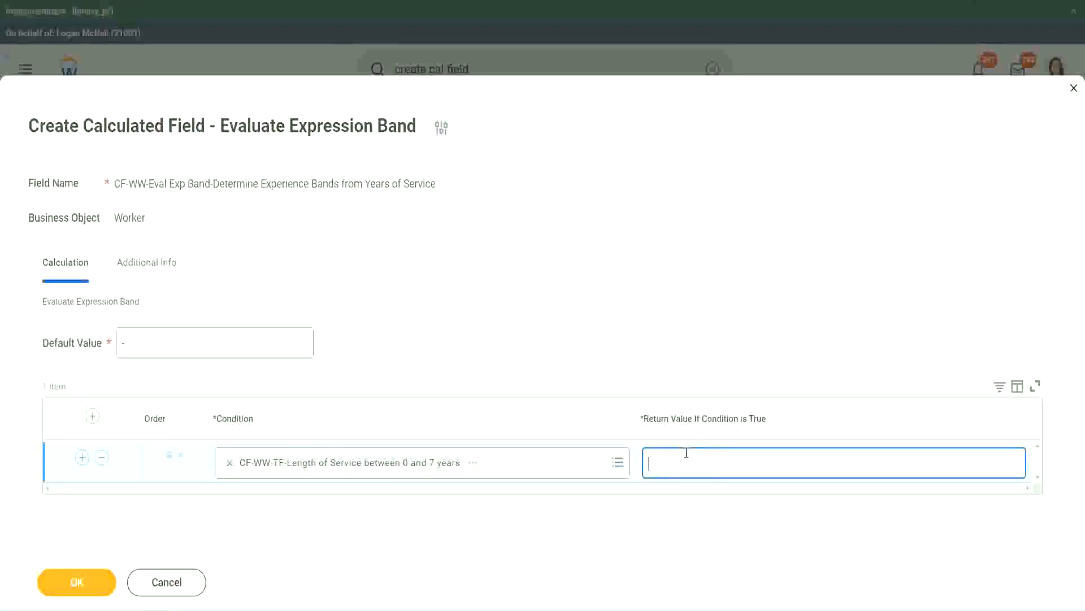
text(Amateur)
Step: Add three more condition rows below the Amateur row
click(82, 457)
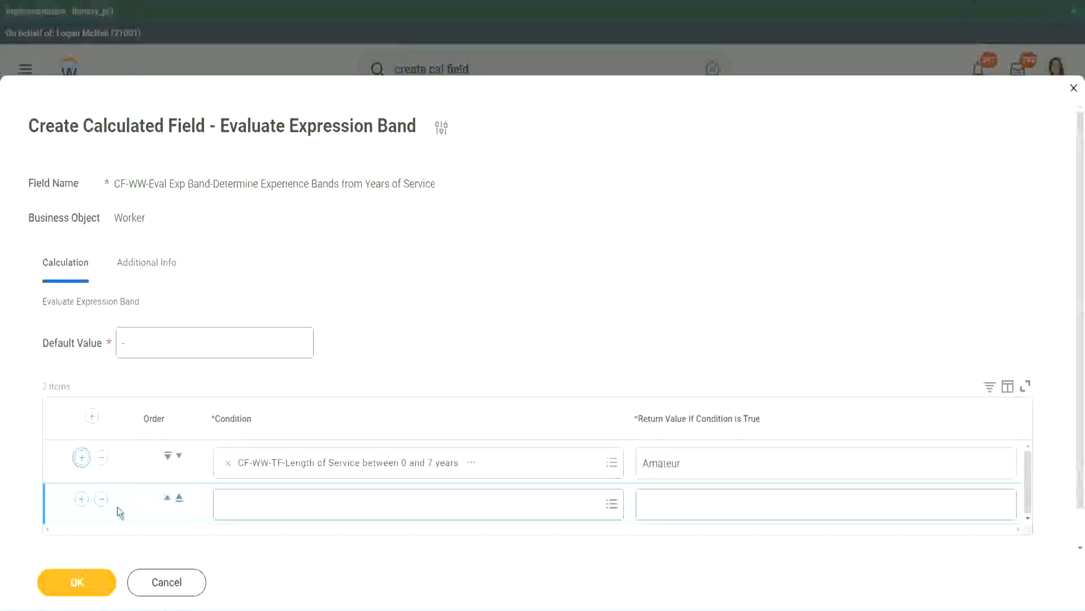
click(82, 498)
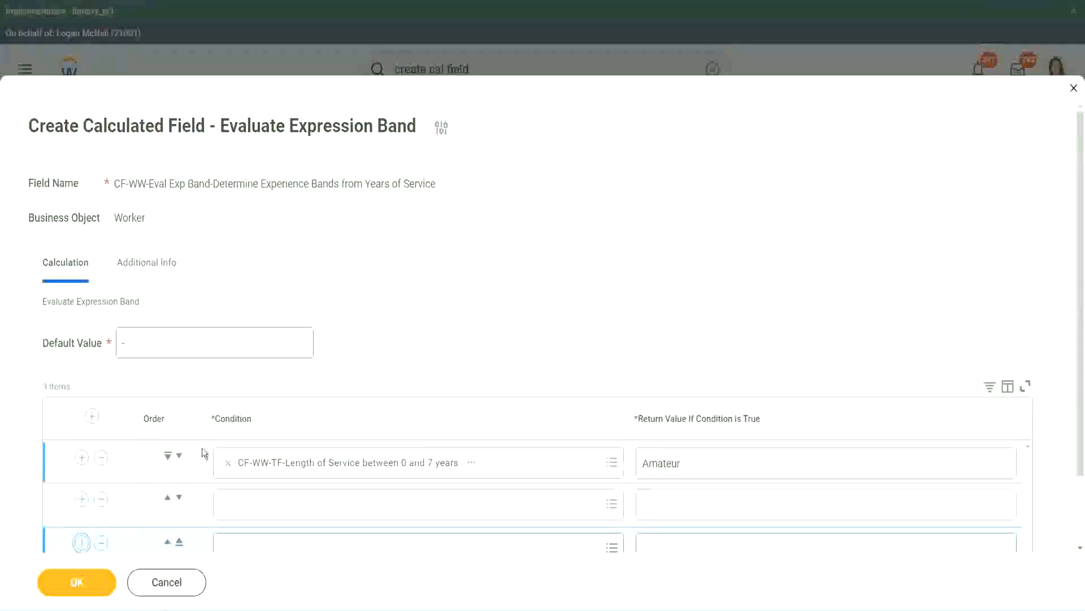
scroll(202, 447, down, 2)
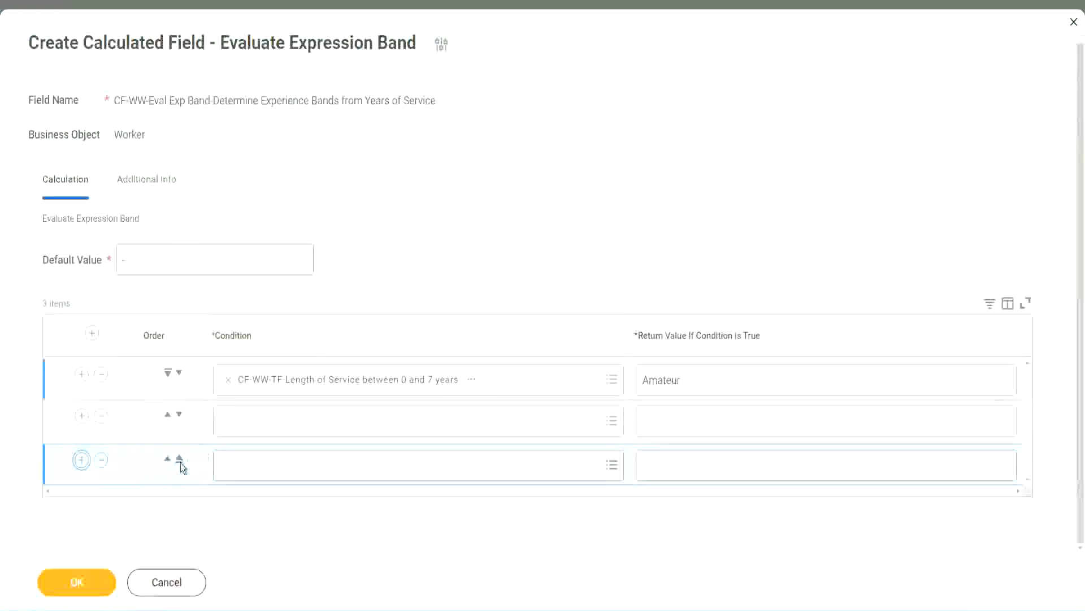
click(82, 460)
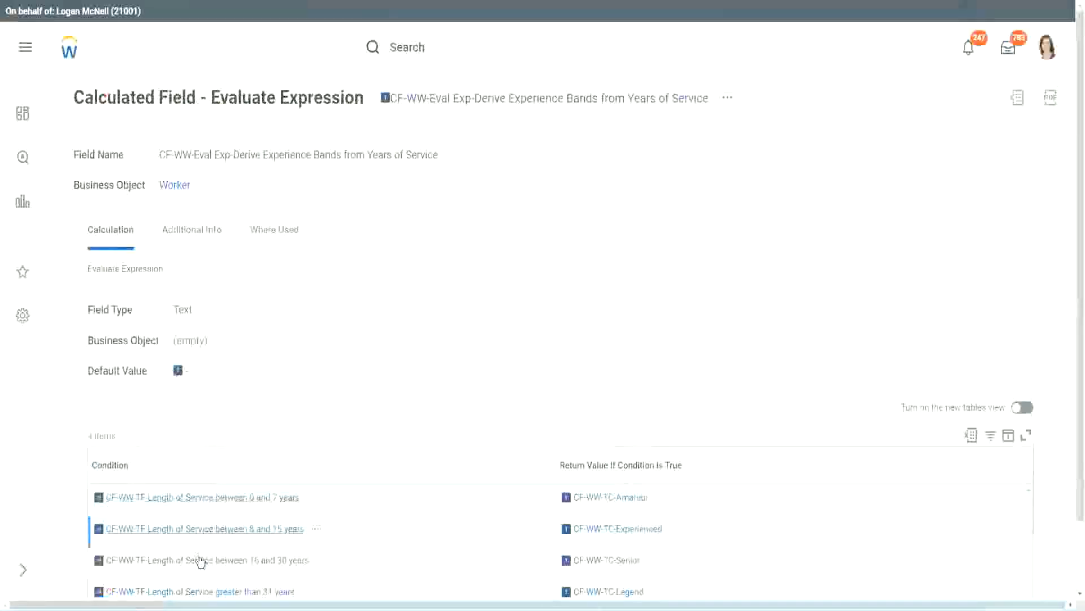
Step: Copy the "CF-WW-TF-Length of Service between 16 and 30 years" condition into the second row and move that row down one place
right_click(199, 560)
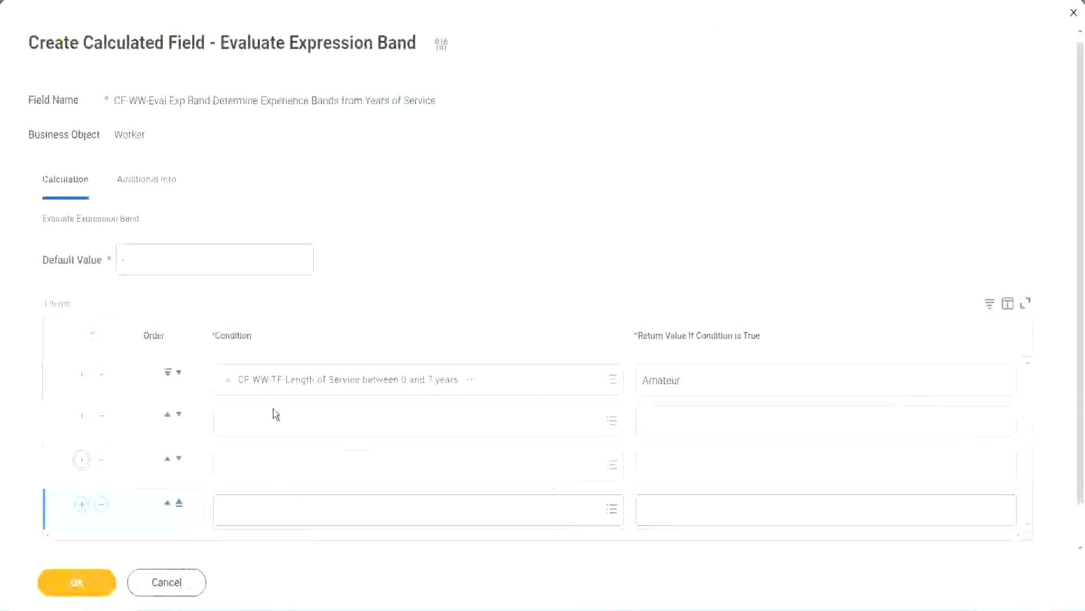
click(276, 416)
key(ctrl+v)
key(Return)
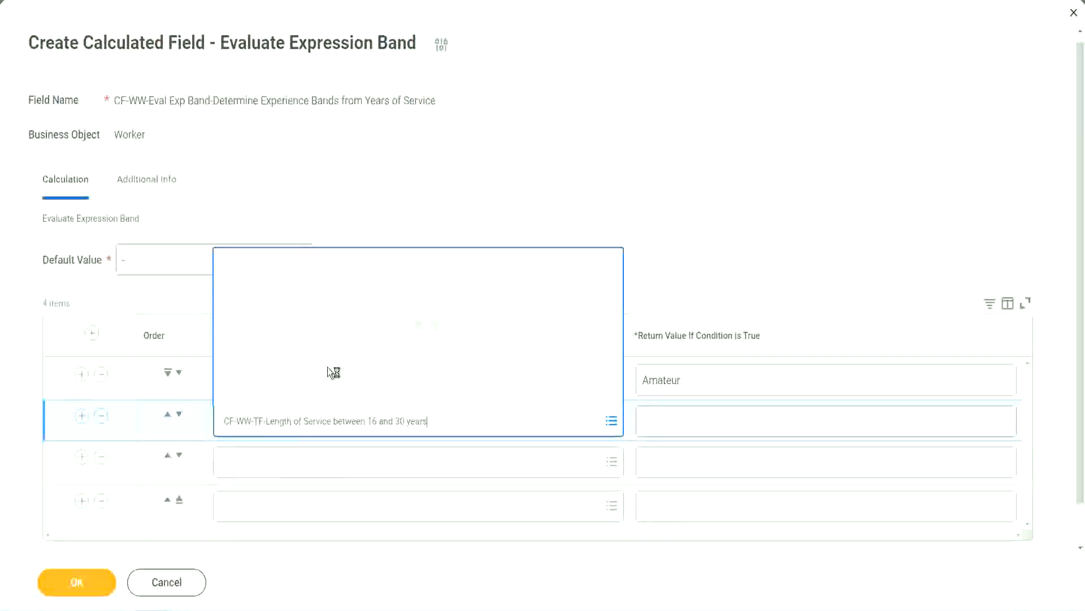
click(179, 414)
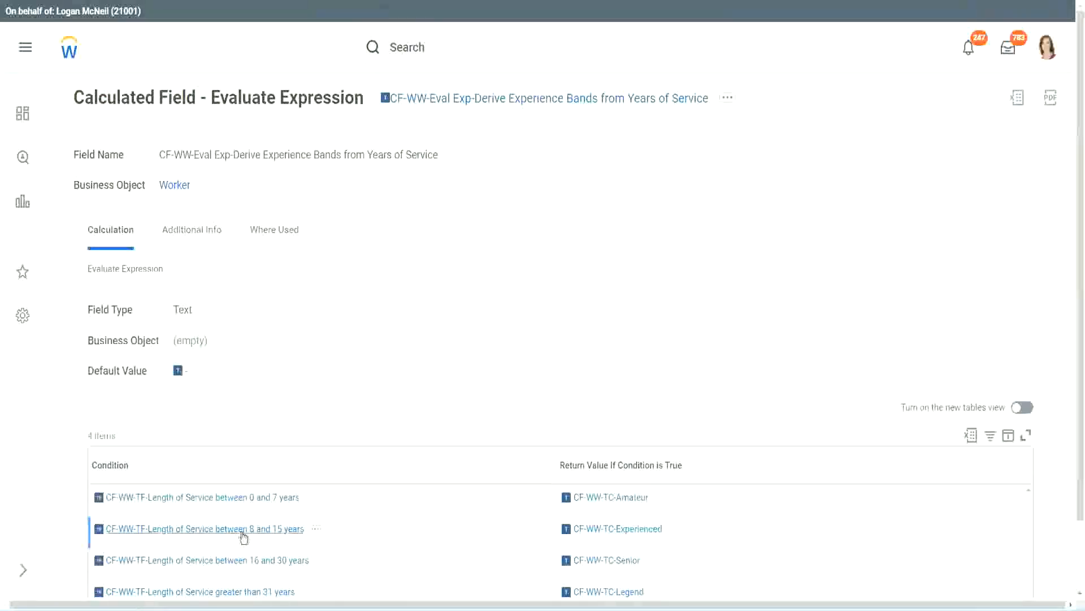
Step: Copy the "CF-WW-TF-Length of Service between 8 and 15 years" condition from the existing field into the empty second row
right_click(242, 533)
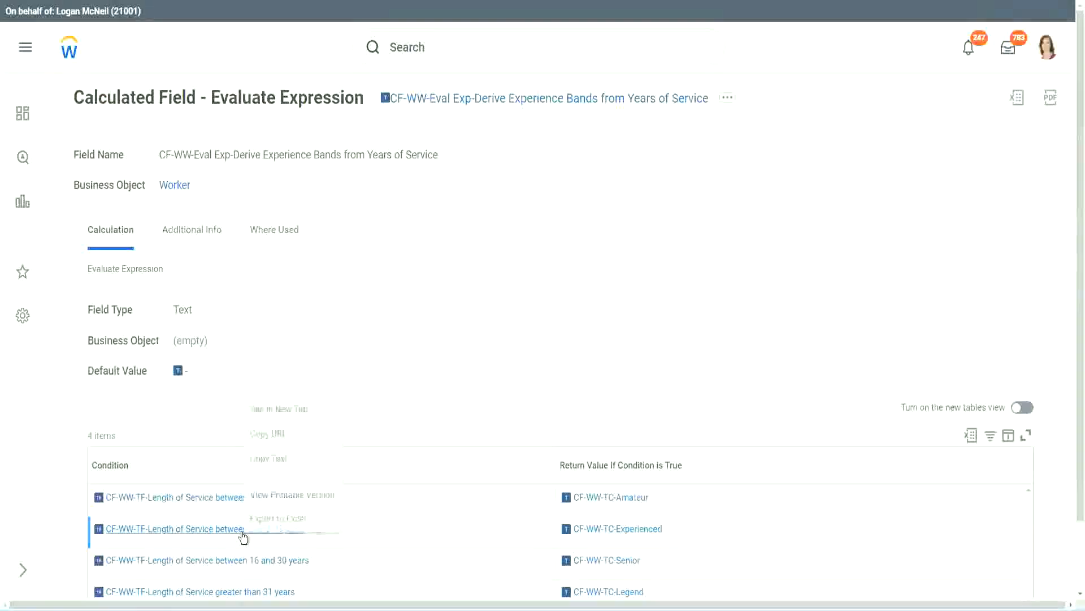
click(276, 462)
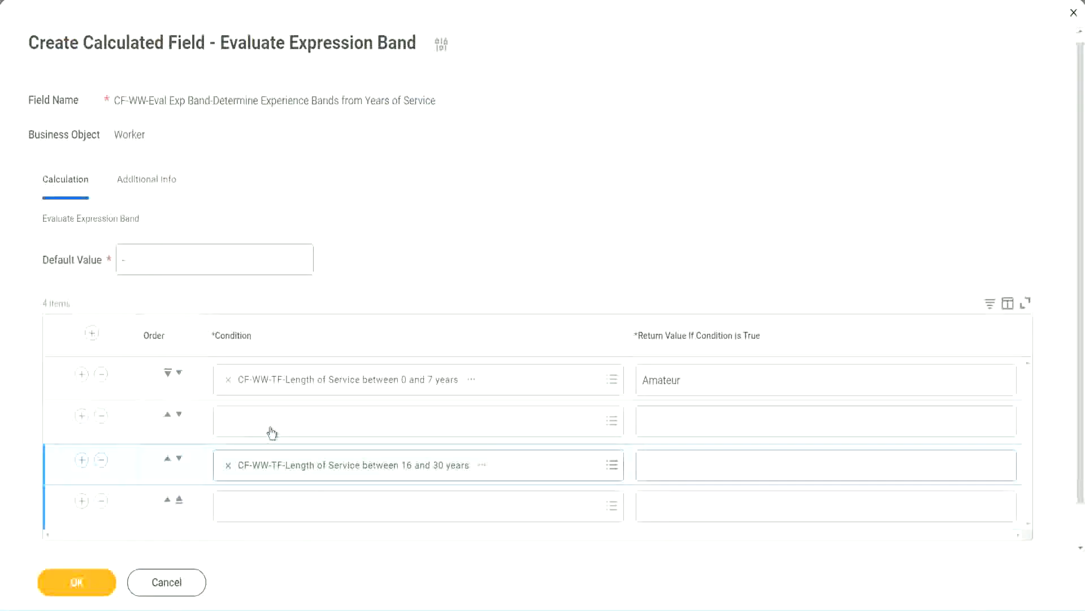
click(272, 432)
key(ctrl+v)
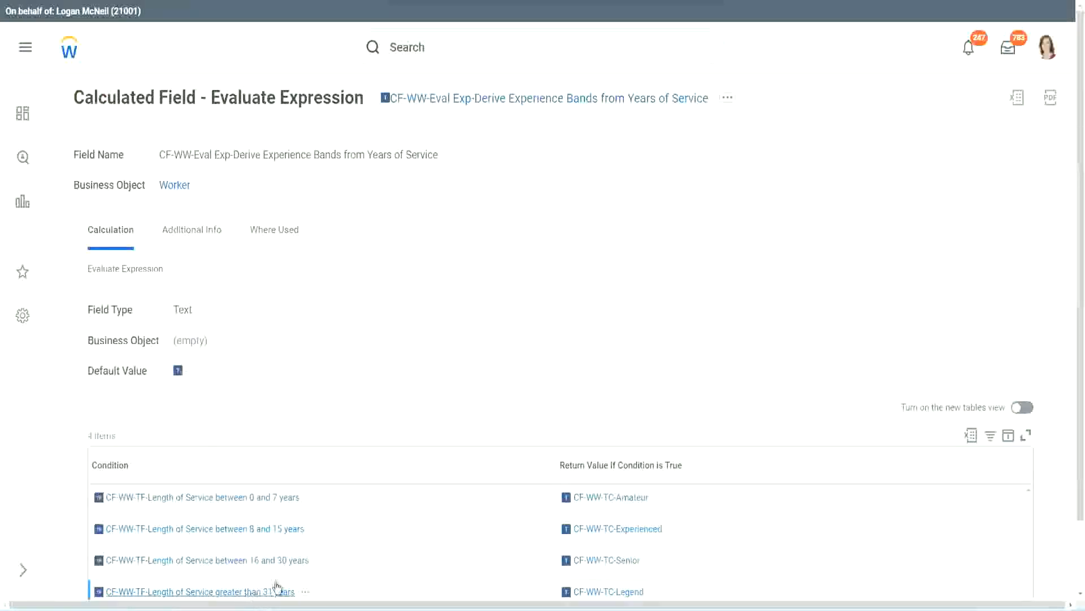
Step: Copy the "CF-WW-TF-Length of Service greater than 31 years" condition from the existing field into the fourth row
right_click(277, 588)
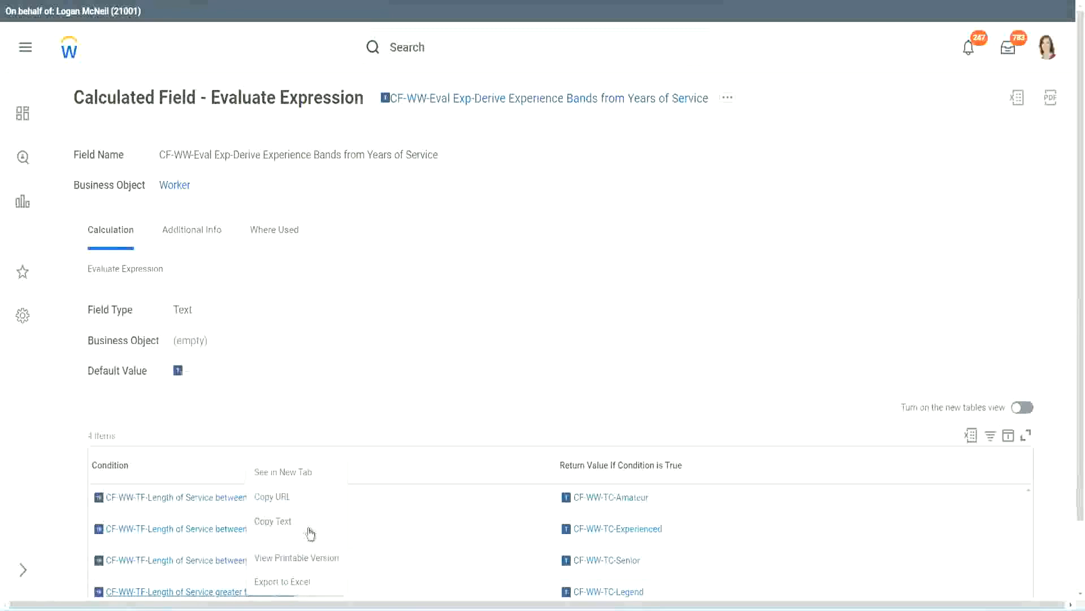
click(310, 528)
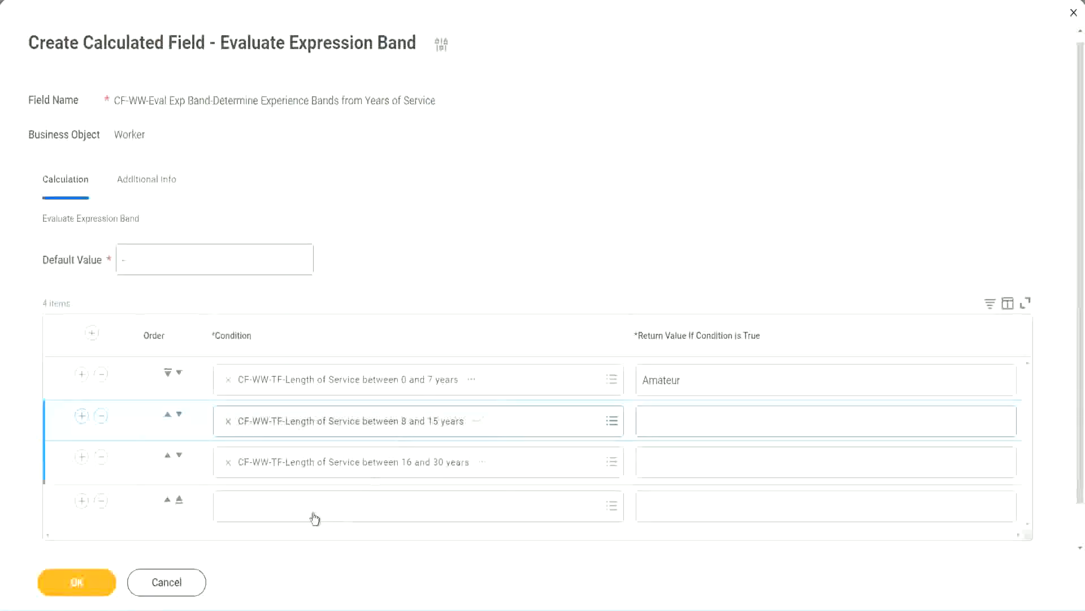
click(313, 512)
key(ctrl+v)
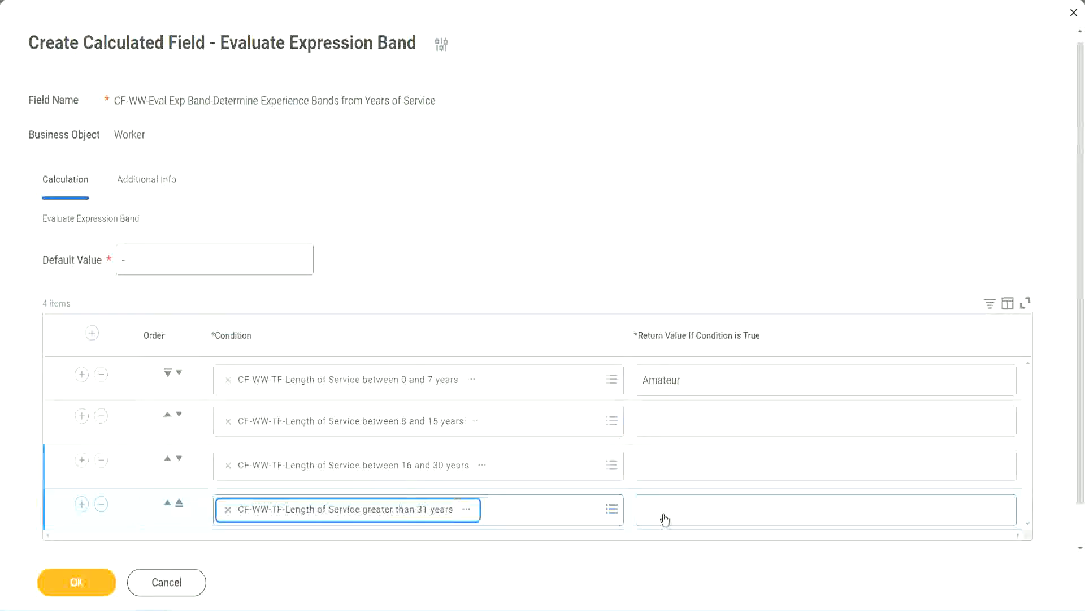
Step: Set the return values to "Legend" for the greater than 31 years condition and "Senior" for 16 to 30 years
click(712, 508)
text(Le)
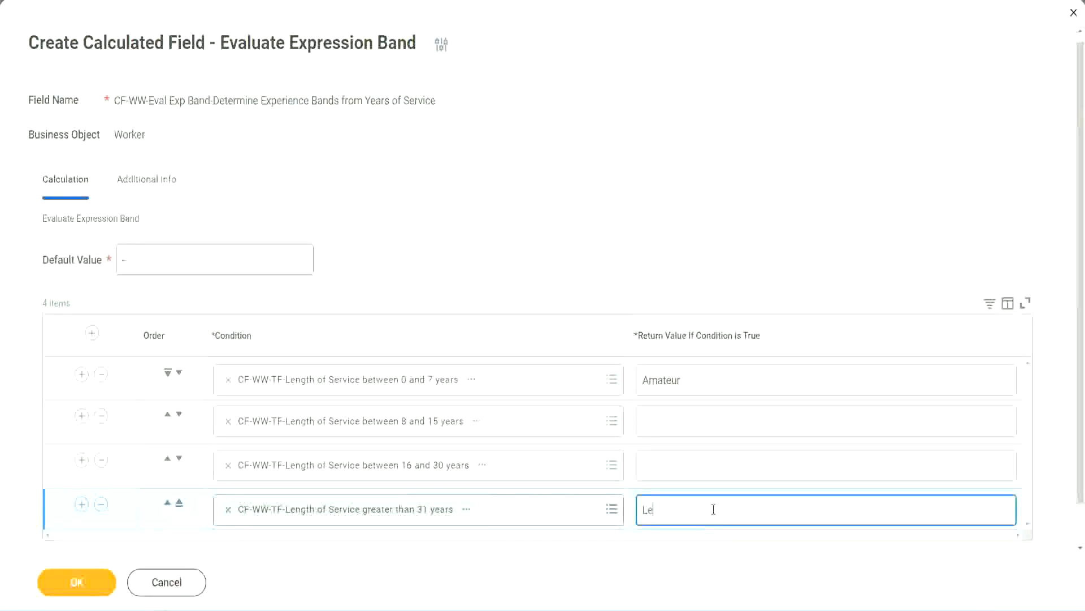
text(gend)
click(667, 463)
text(S)
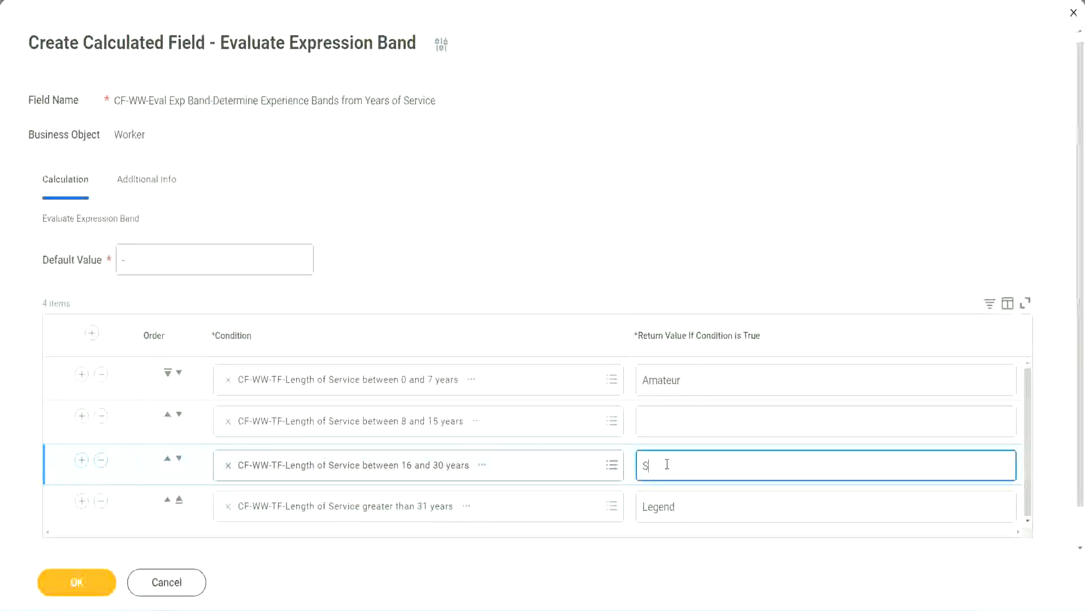
text(enior)
Step: Set the return value to "Experienced" for the 8 to 15 years condition and save the calculated field
click(684, 422)
text(Ex)
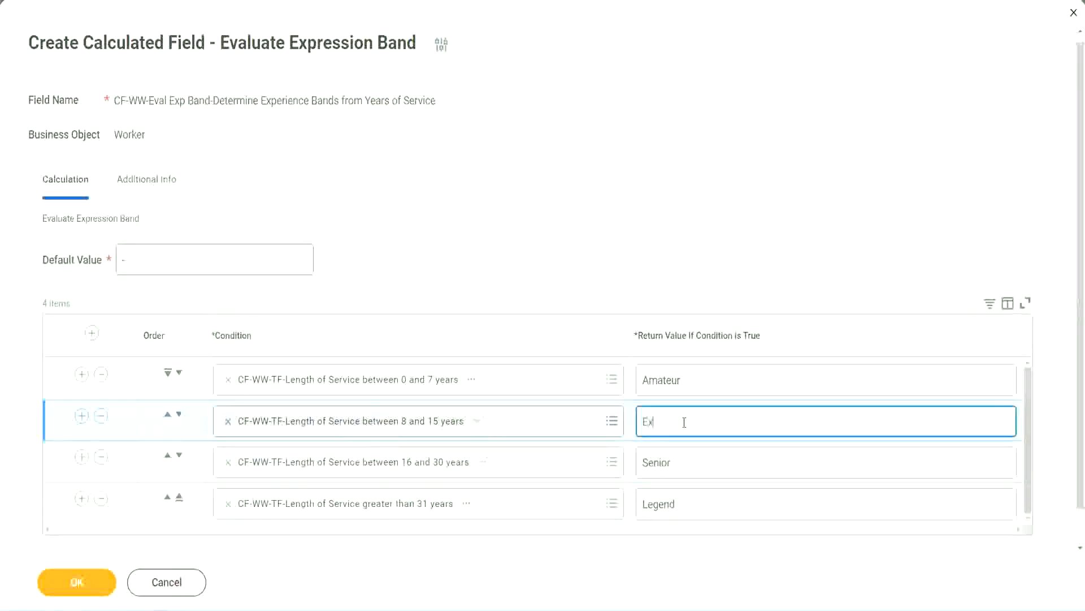
text(perienced)
click(77, 582)
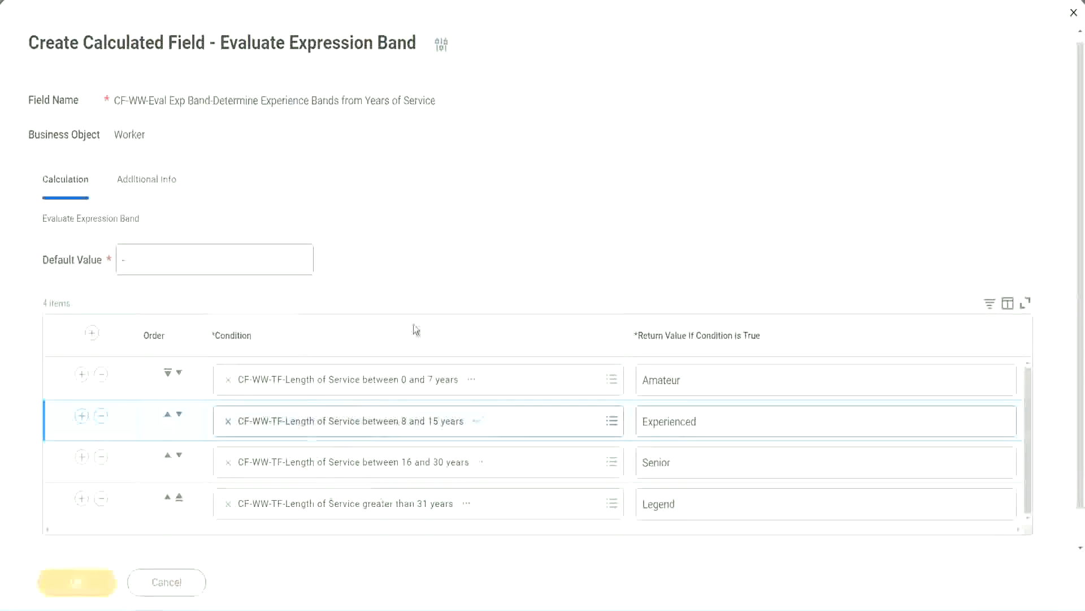
Step: Examine the saved calculated field's four conditions and their return values, and copy the field's name
scroll(371, 345, down, 3)
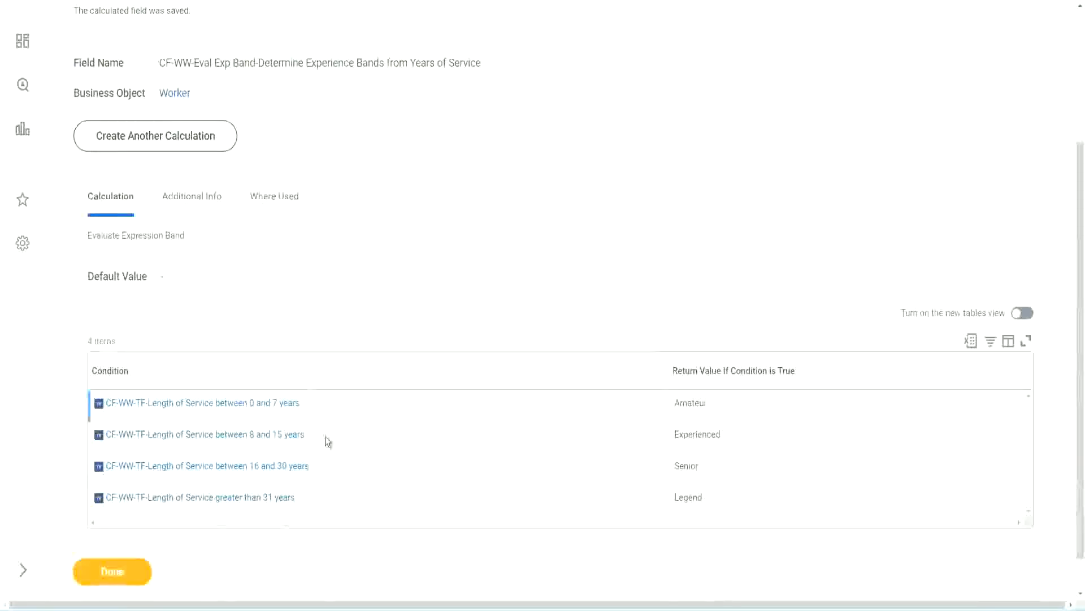
double_click(695, 400)
double_click(687, 433)
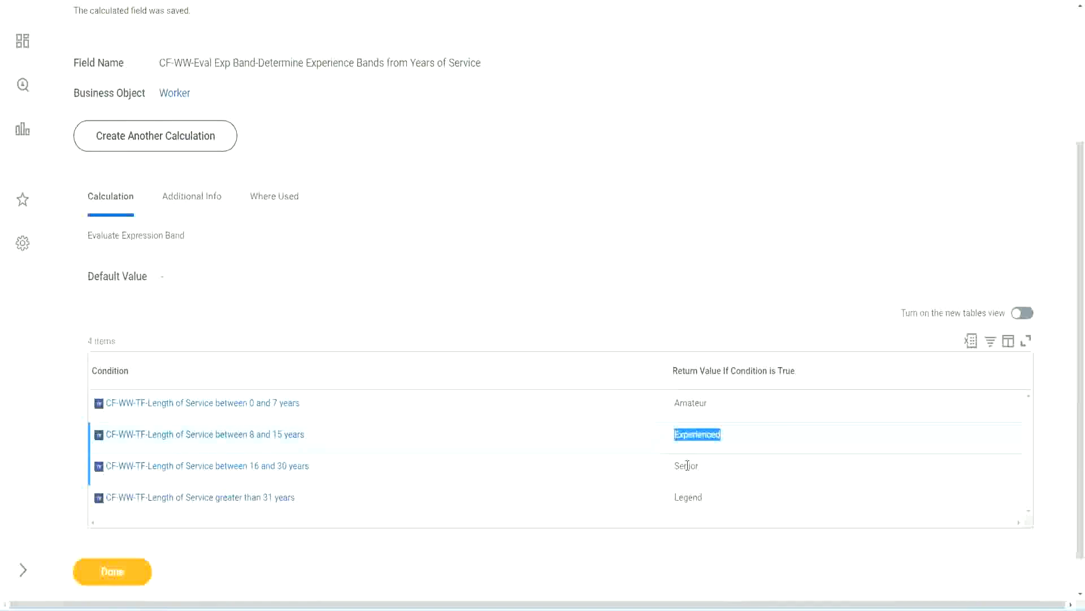
double_click(688, 465)
click(690, 496)
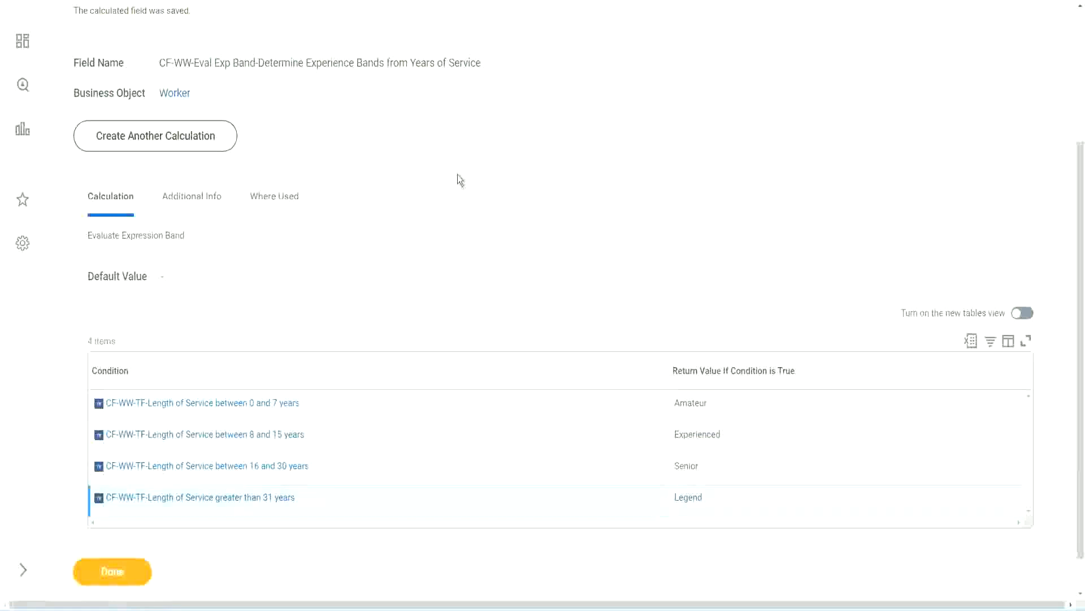
scroll(460, 180, up, 4)
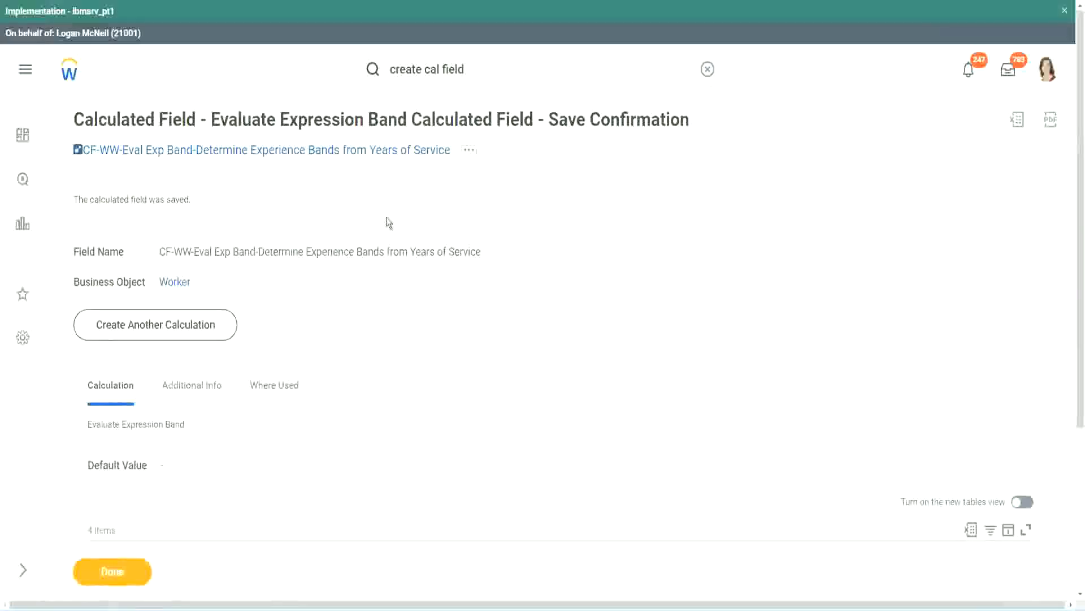
right_click(356, 151)
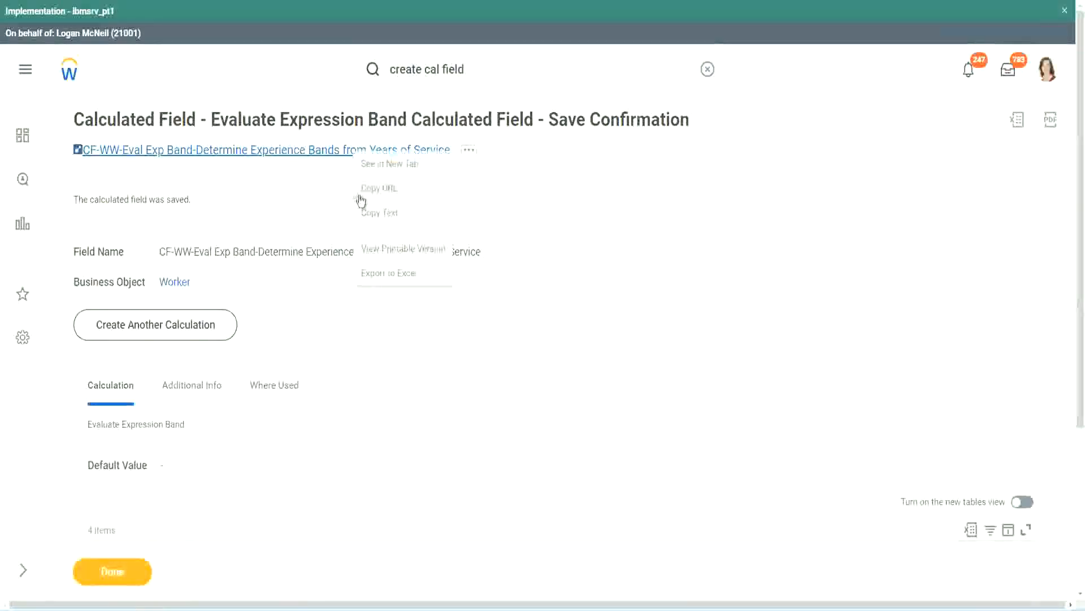
click(378, 217)
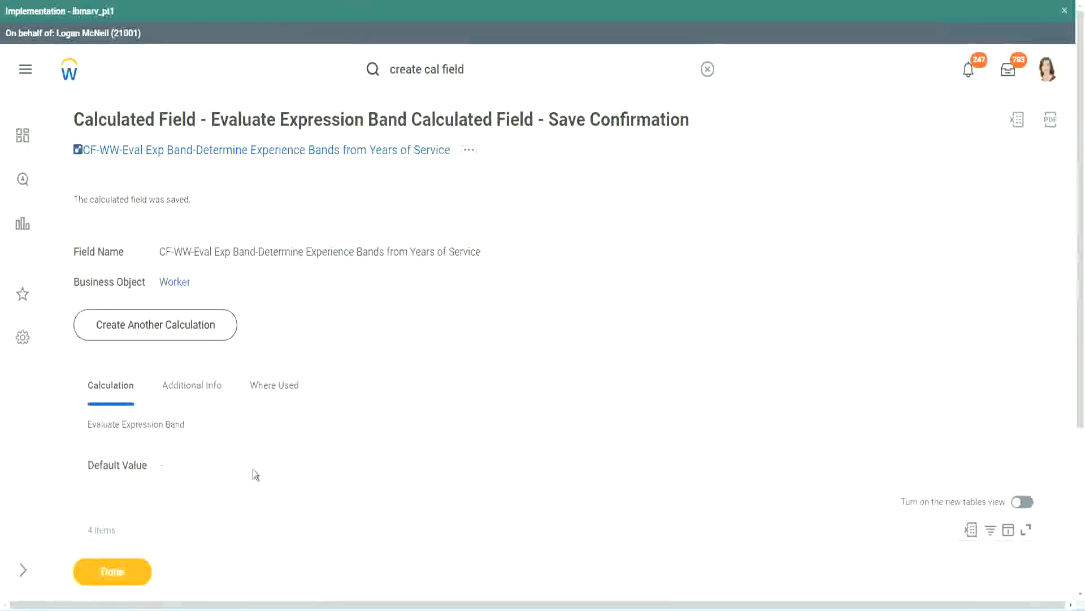
scroll(358, 437, down, 3)
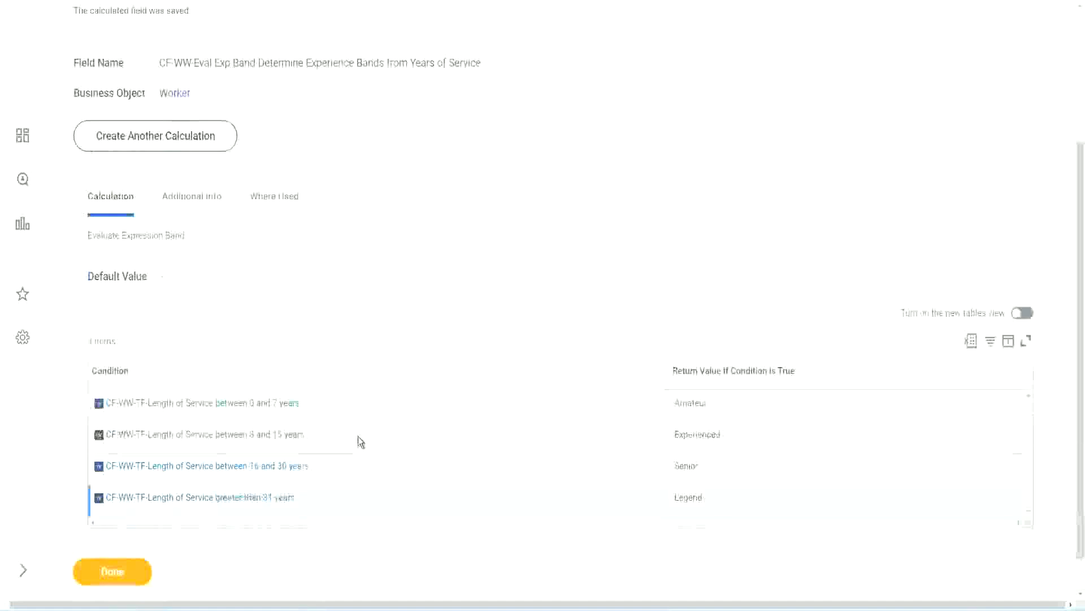
scroll(358, 436, down, 1)
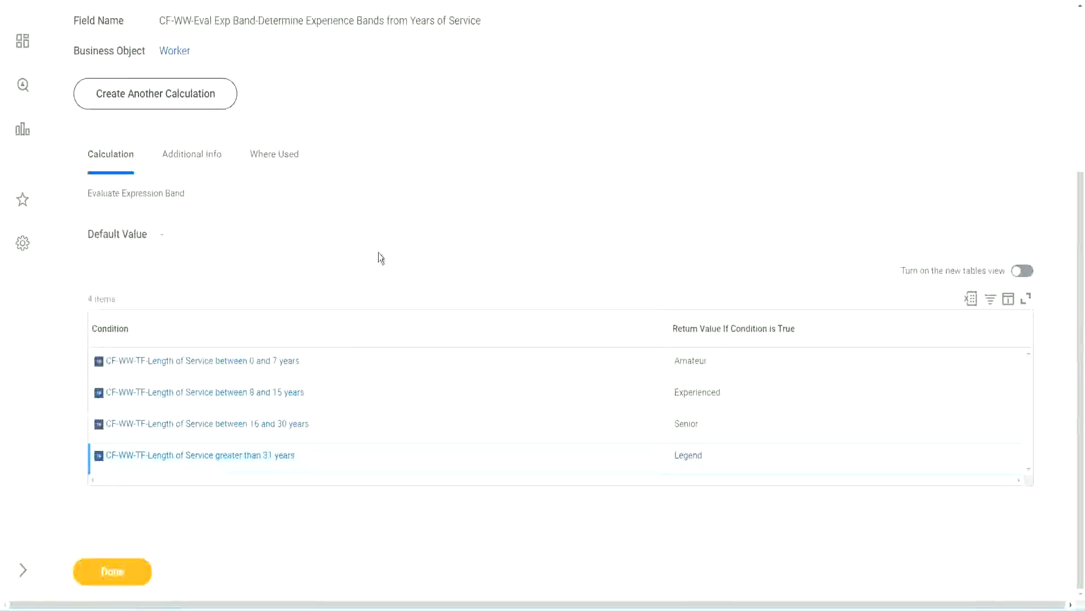
scroll(379, 253, up, 3)
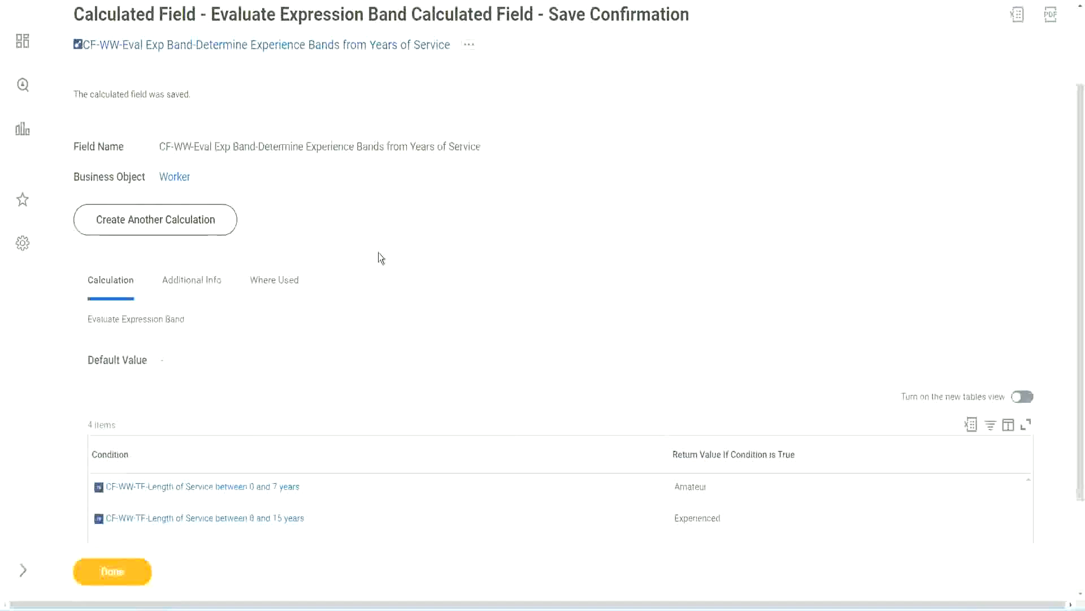
scroll(378, 252, down, 3)
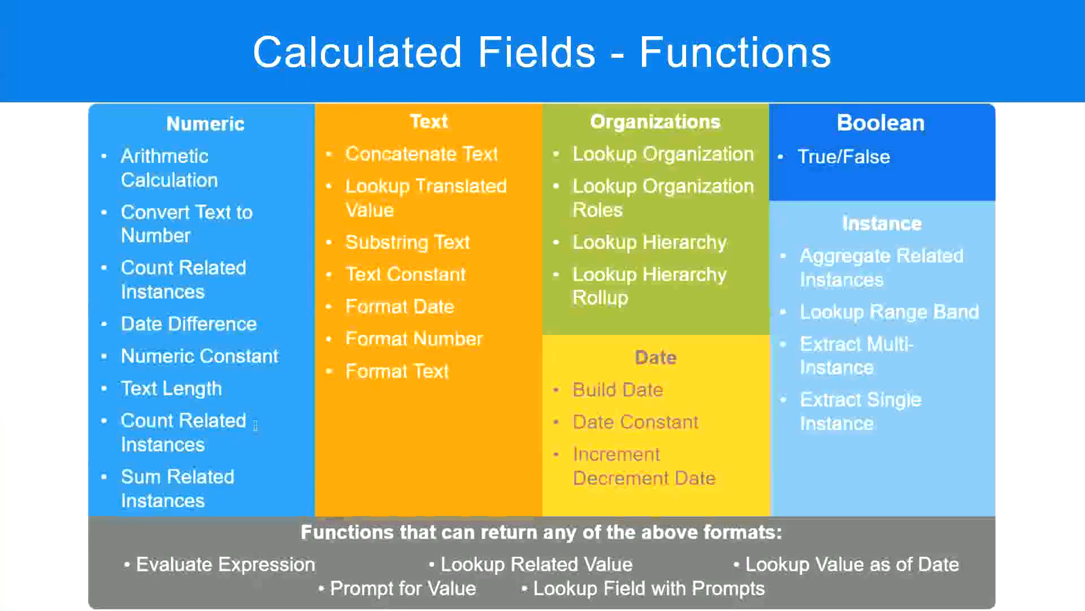
Step: Return to Workday by way of the Notepad++ notes and close the calculated field's save confirmation
key(alt+Tab)
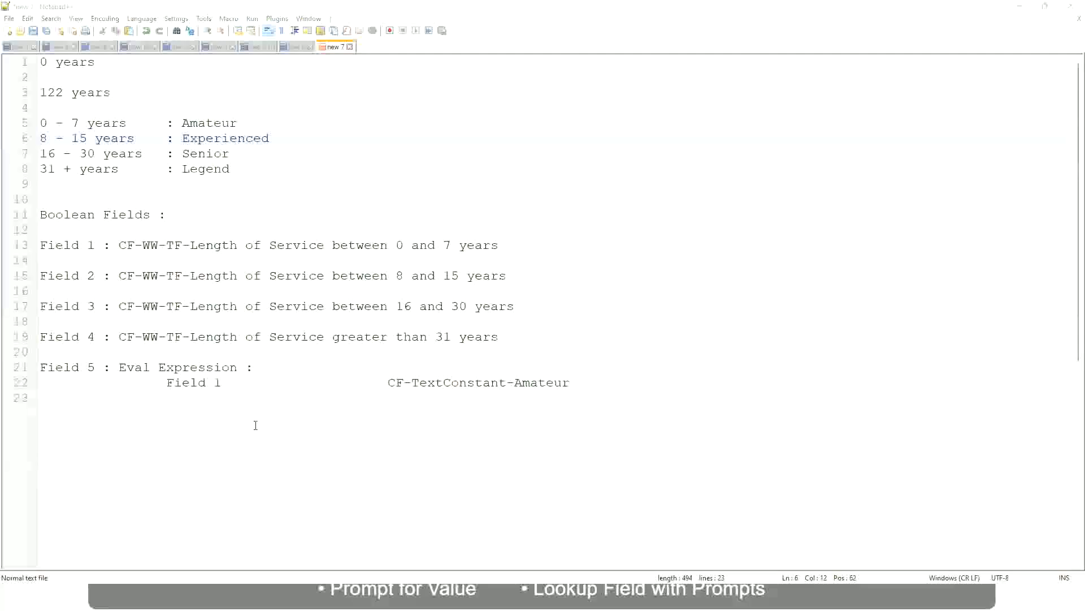
key(alt+Tab)
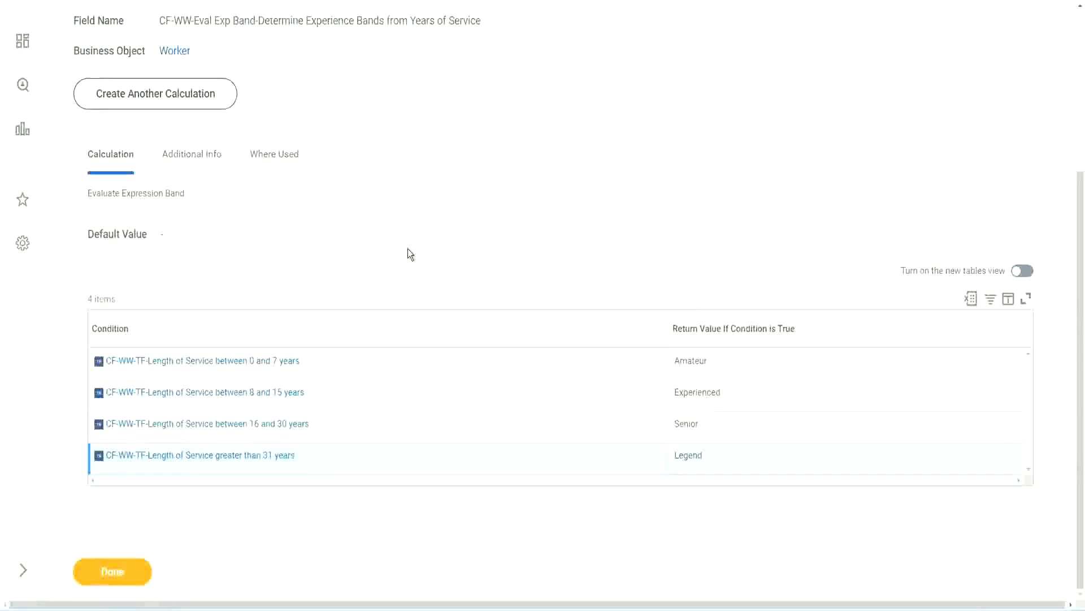
scroll(409, 249, up, 1)
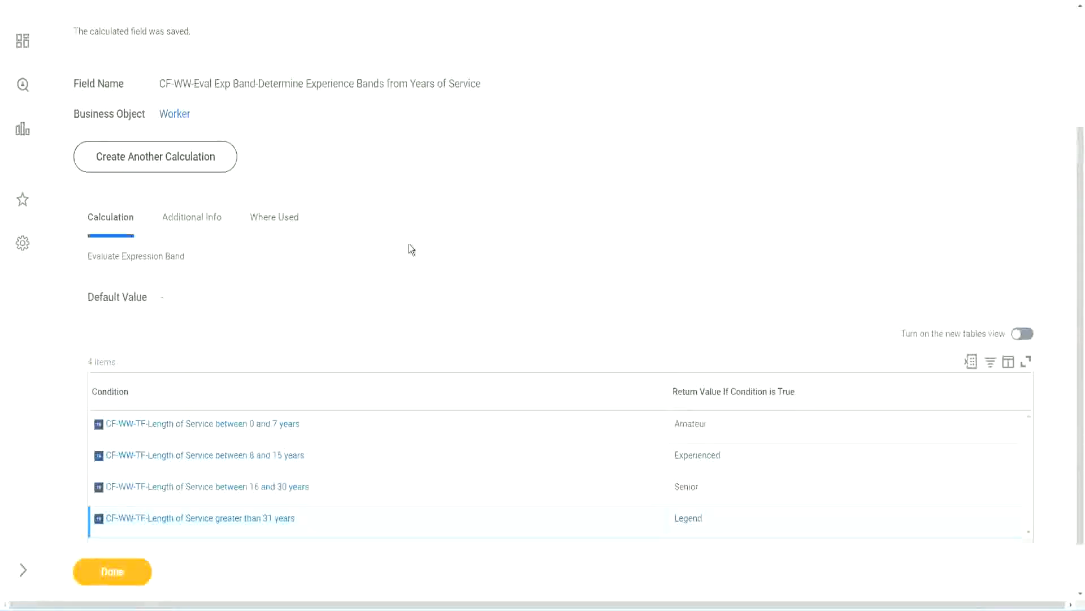
scroll(409, 249, up, 3)
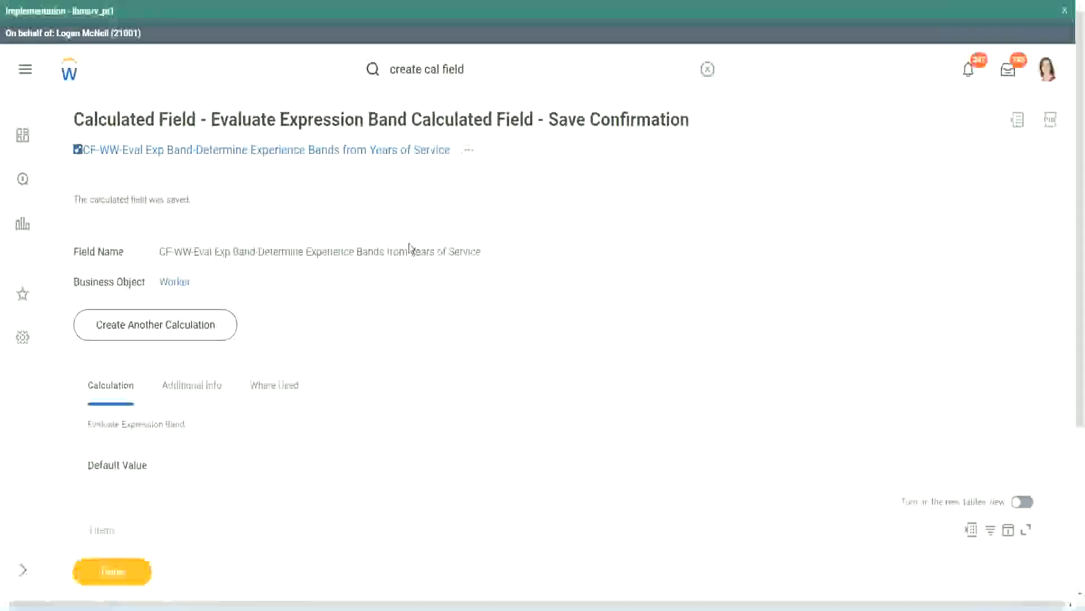
scroll(409, 249, down, 4)
click(113, 580)
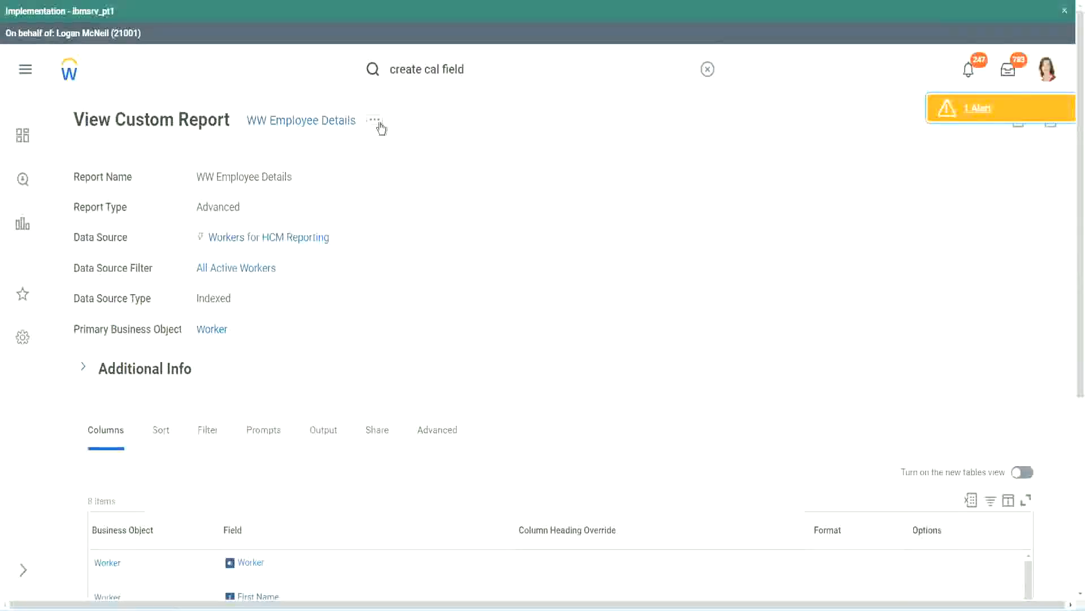
Step: Open the WW Employee Details custom report for editing
click(376, 120)
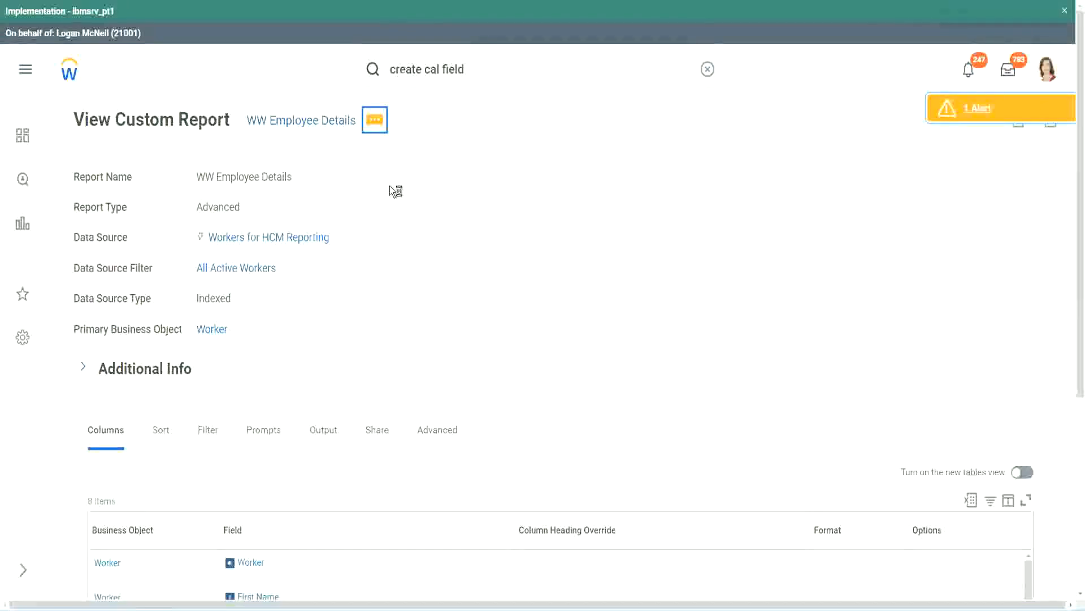
mouse_move(429, 181)
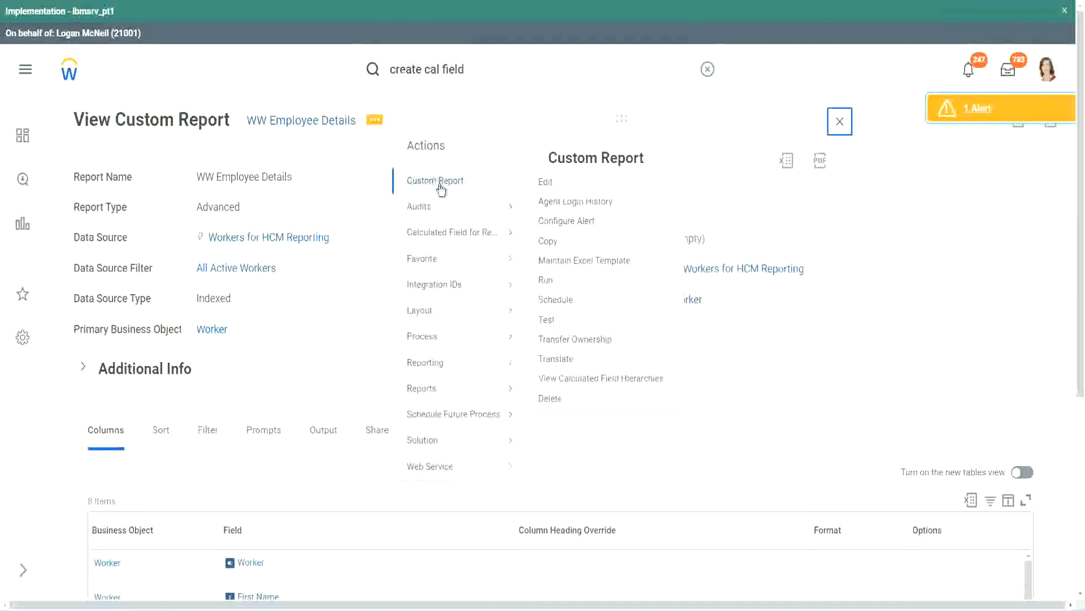
click(548, 183)
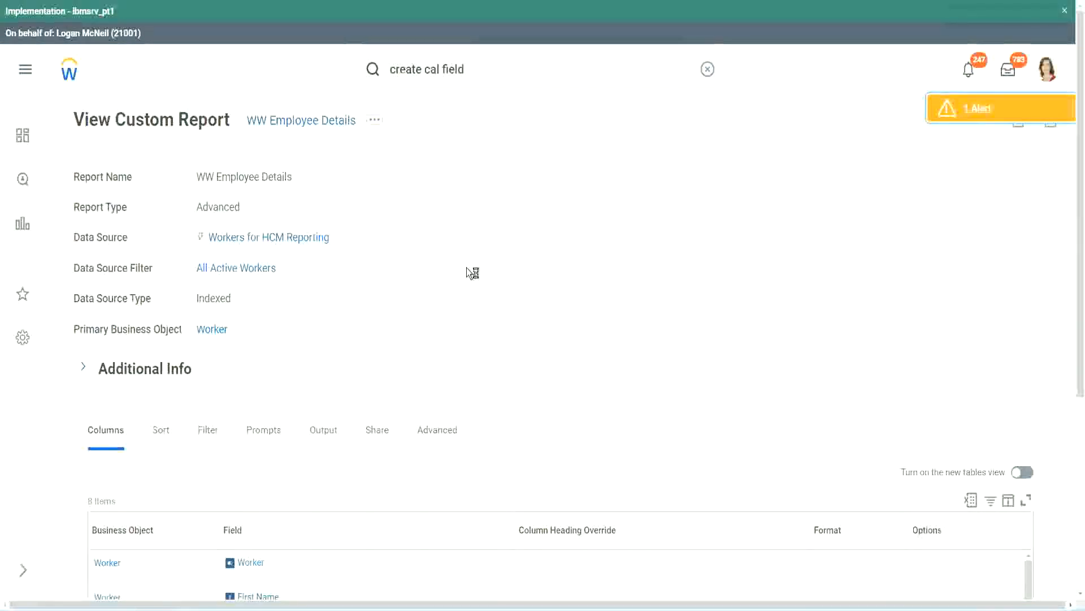
scroll(466, 267, down, 1)
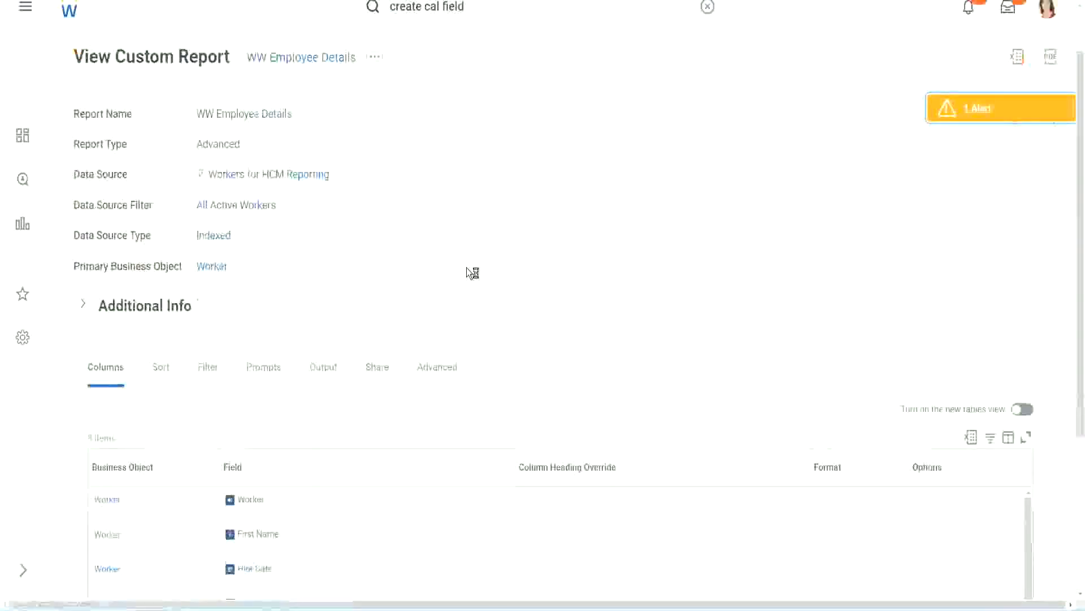
scroll(467, 267, down, 4)
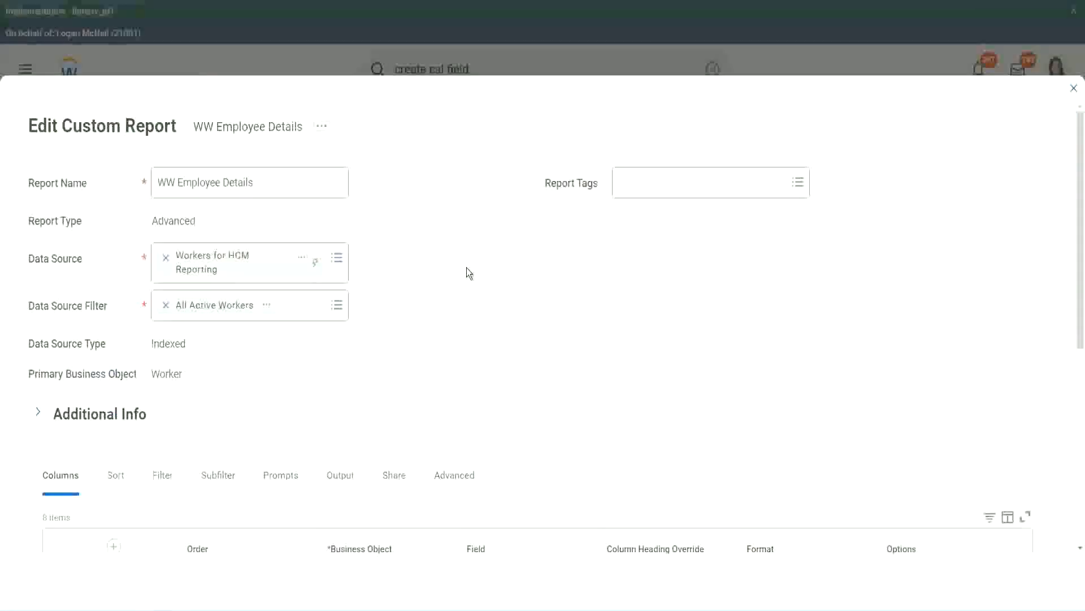
Step: Add a Worker column row at the end and paste the "CF-WW-Eval Exp-Derive Experience Bands from Years of Service" name into its field search
scroll(466, 267, down, 7)
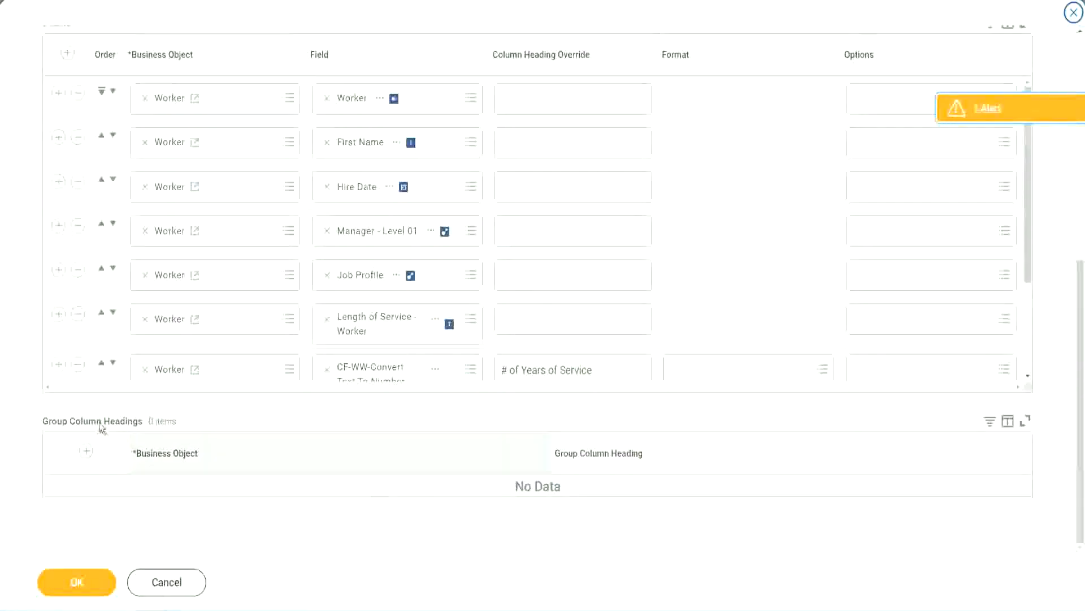
scroll(198, 311, down, 3)
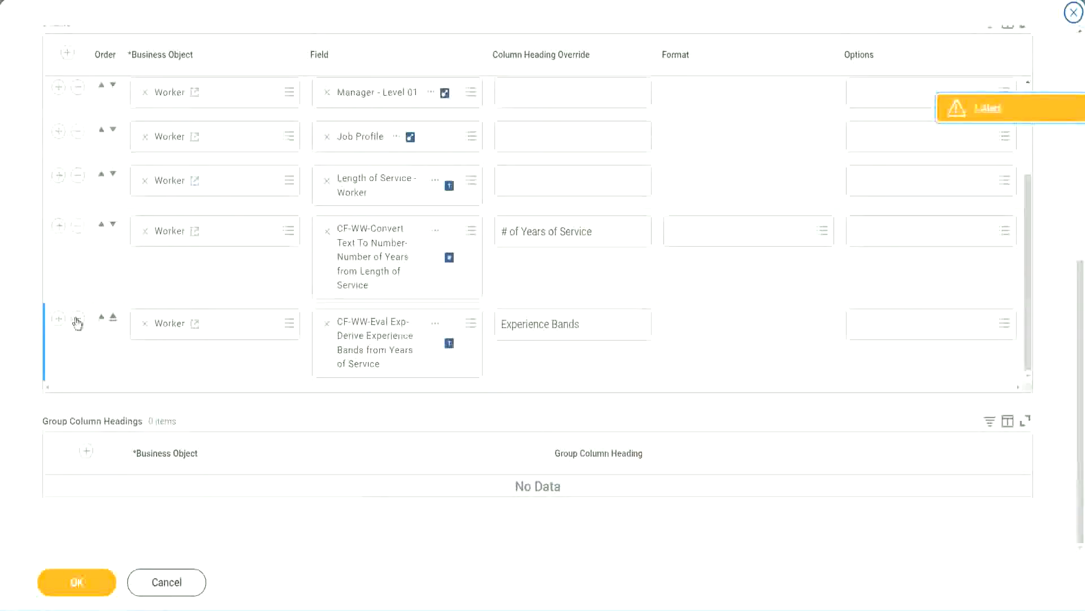
click(59, 316)
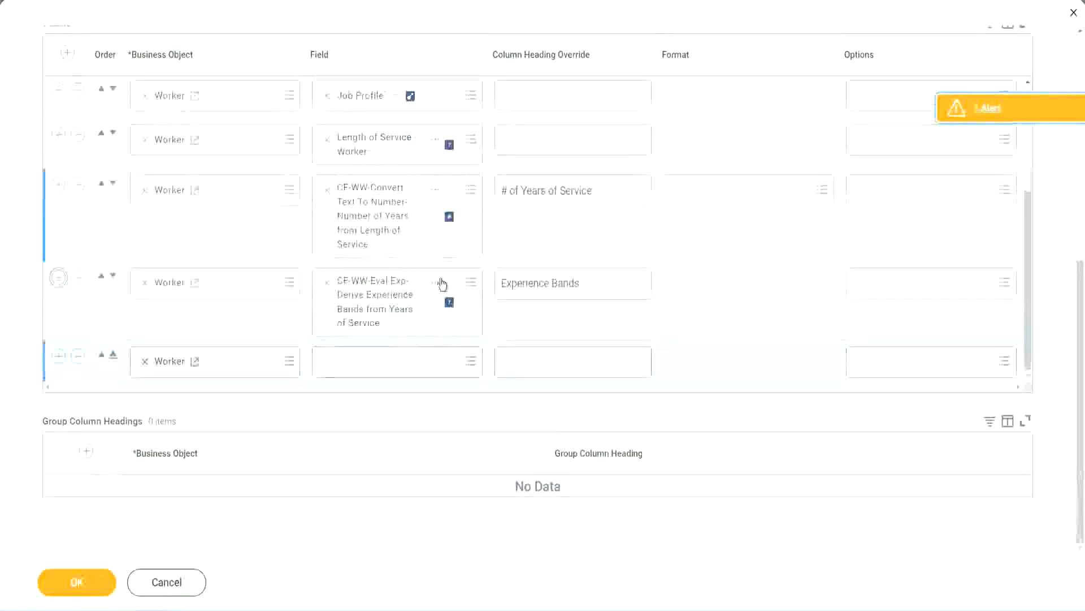
right_click(377, 301)
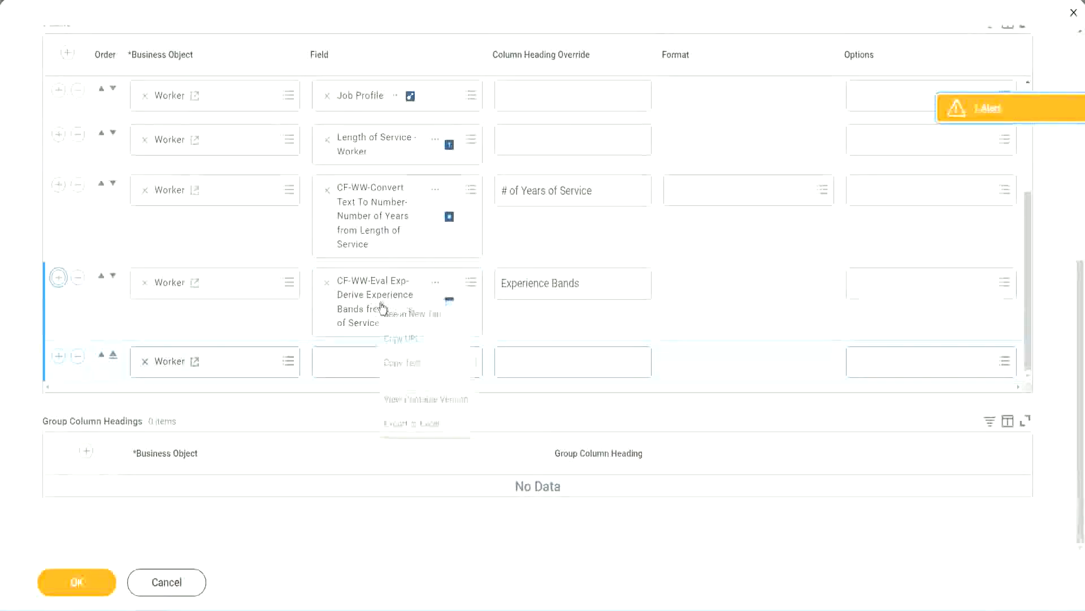
click(407, 363)
click(341, 368)
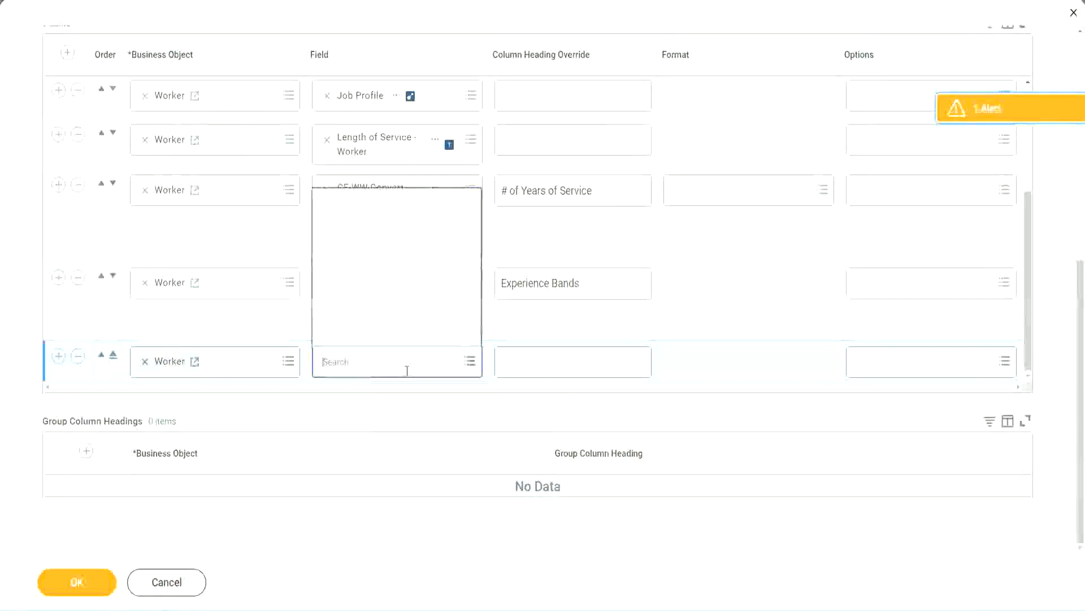
key(ctrl+v)
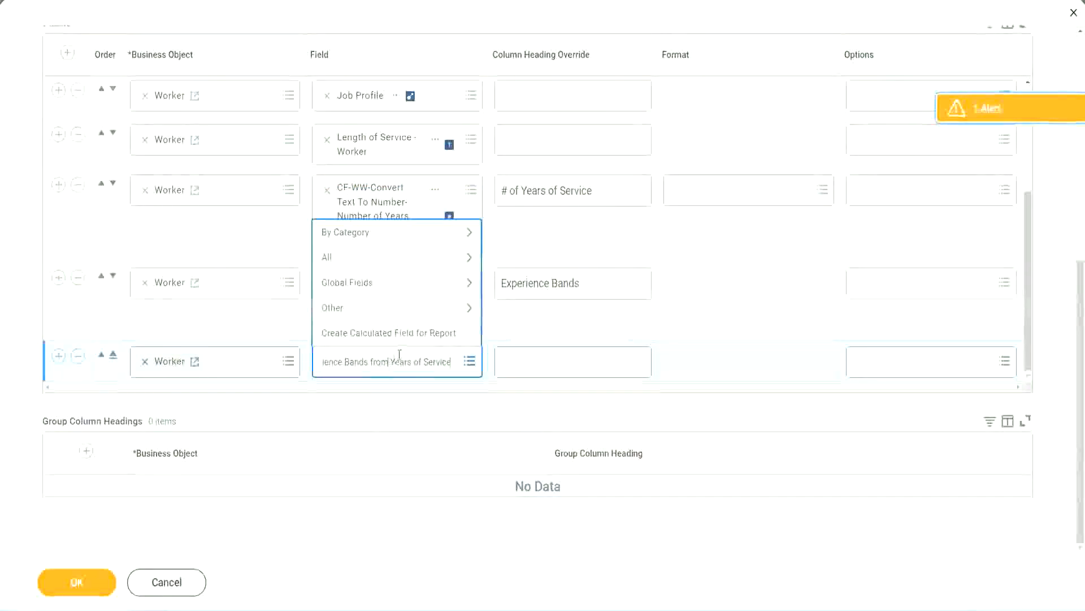
Step: Change the search text to "CF-WW-Eval Exp Band" and select "CF-WW-Eval Exp Band-Determine Experience Bands from Years of Service" as the new column's field
key(ctrl+a)
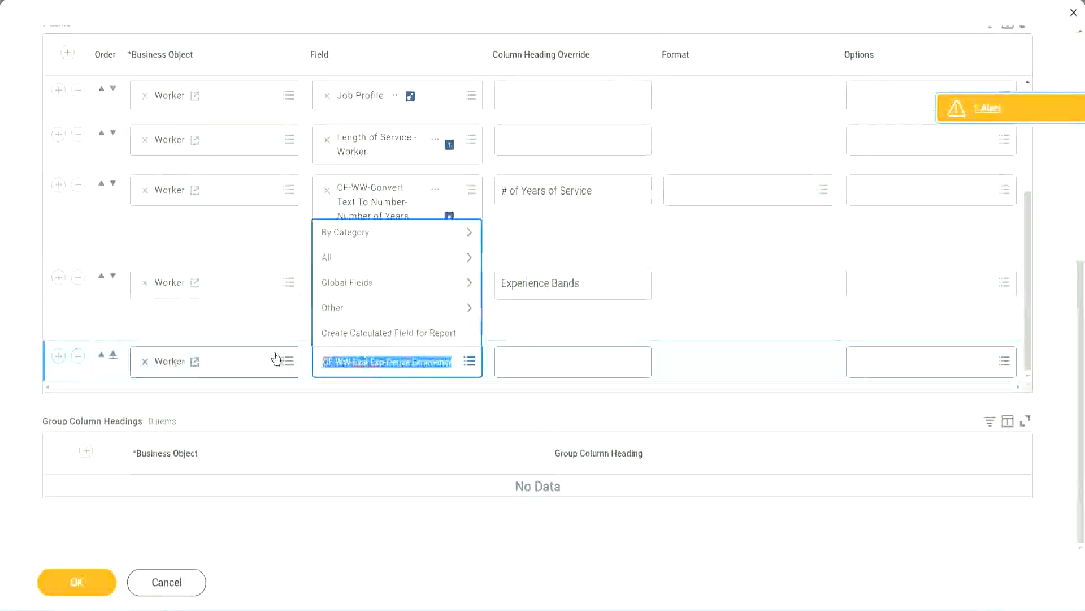
click(405, 370)
text(Band)
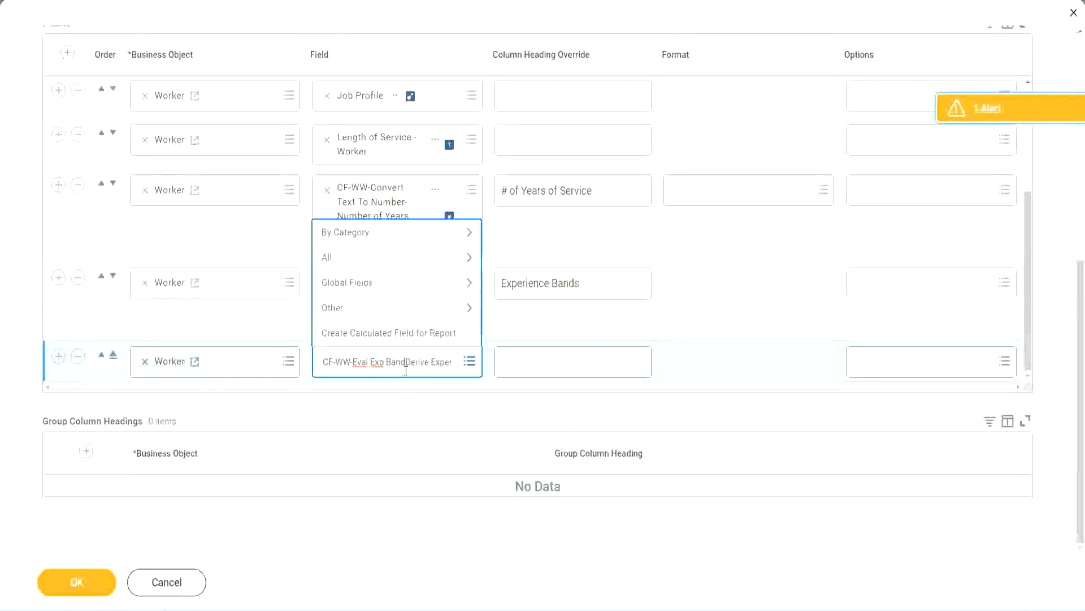
key(Delete)
key(Delete)
key(Delete)
key(Delete)
key(Delete)
key(Delete)
key(Delete)
key(Delete)
key(Delete)
key(Delete)
key(Delete)
key(Delete)
key(Delete)
key(Delete)
key(Delete)
key(Delete)
key(Delete)
key(Delete)
key(Return)
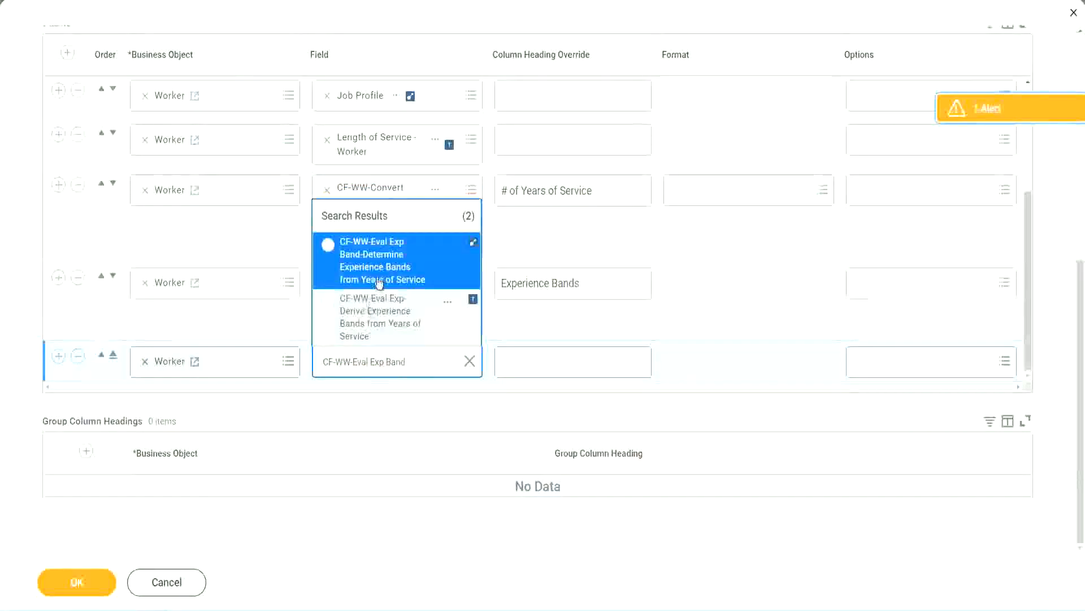
click(395, 267)
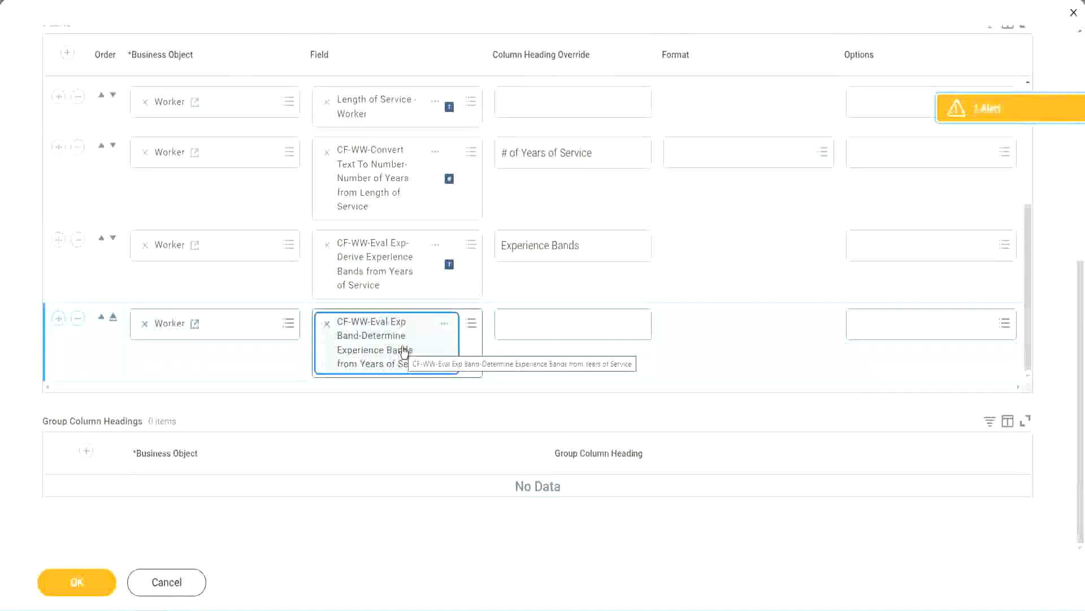
Step: Set the new column's heading override to "Experience Bands (Eval Exp Bands)" and save the report
click(597, 246)
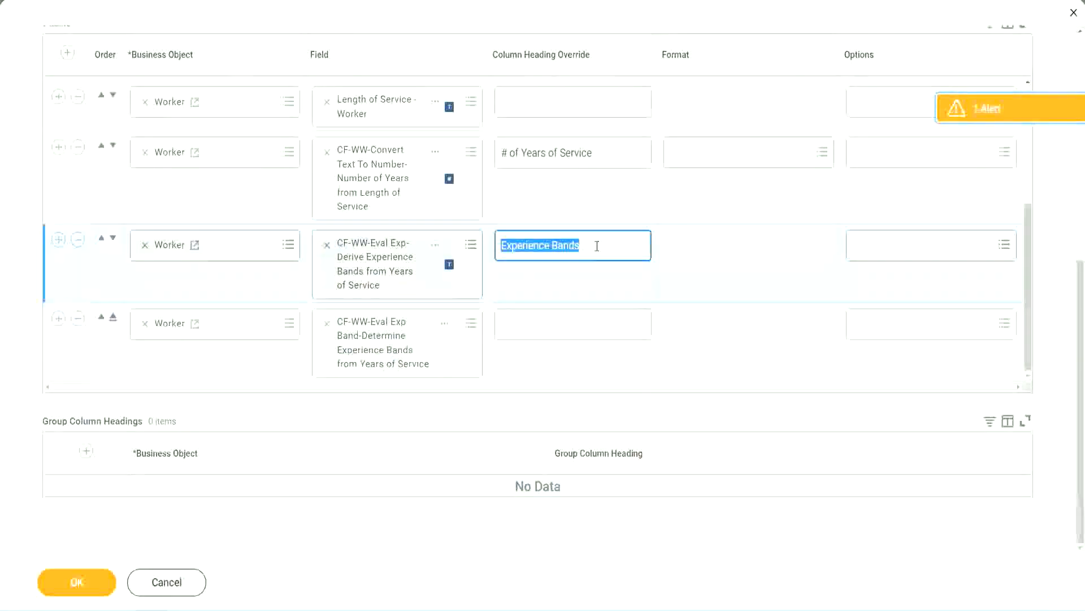
click(527, 322)
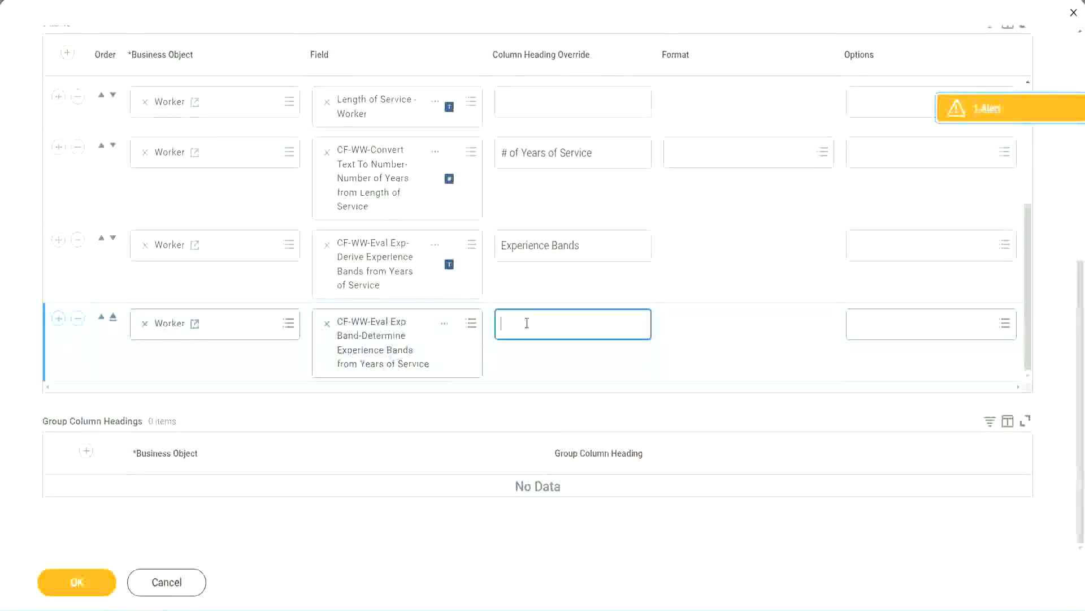
key(ctrl+v)
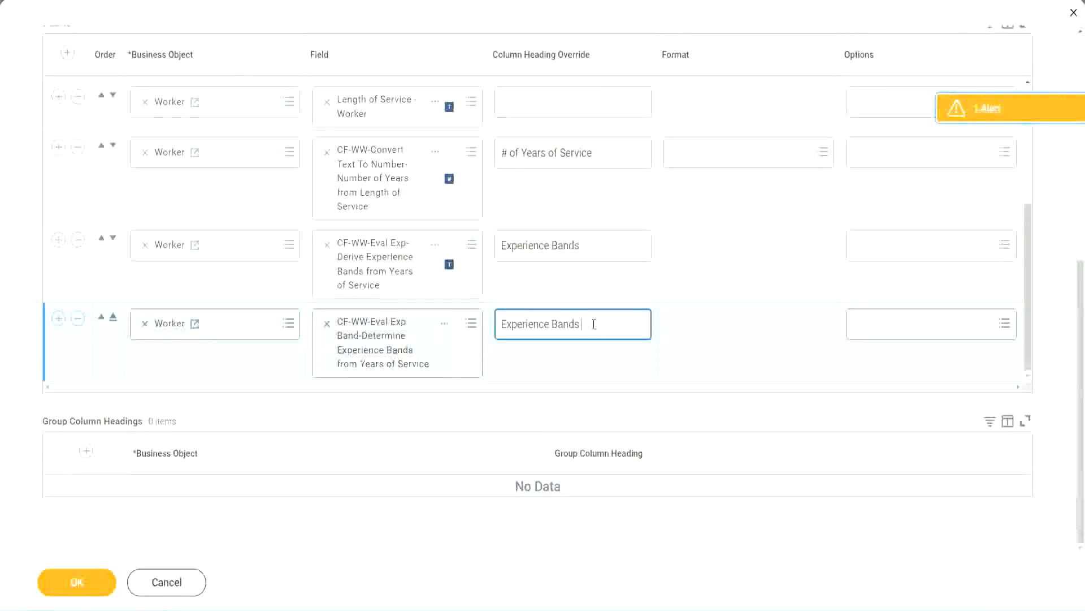
text((Eval E)
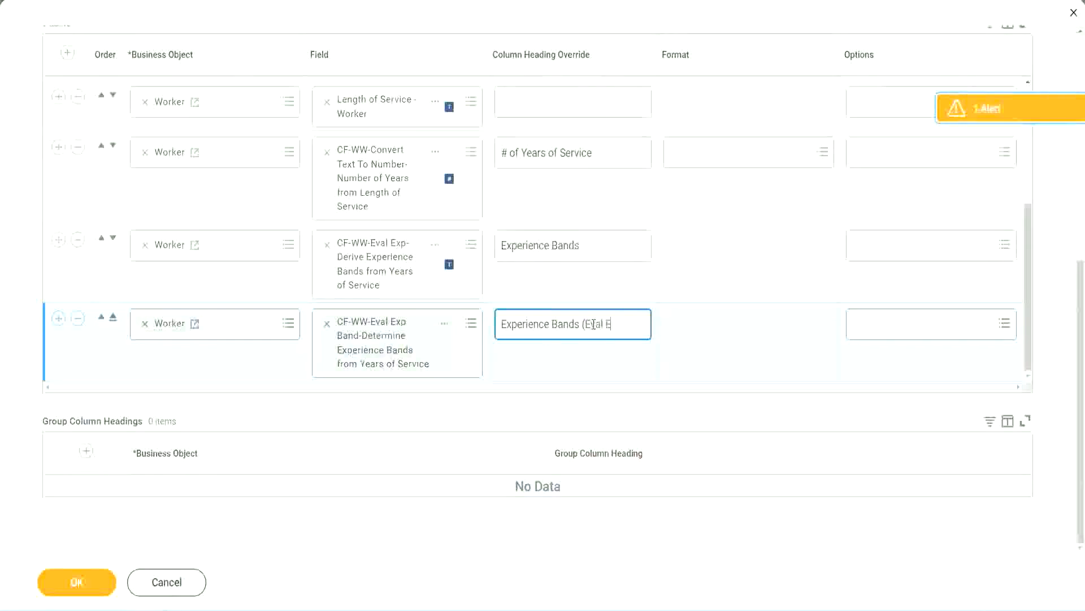
text(xp Bands))
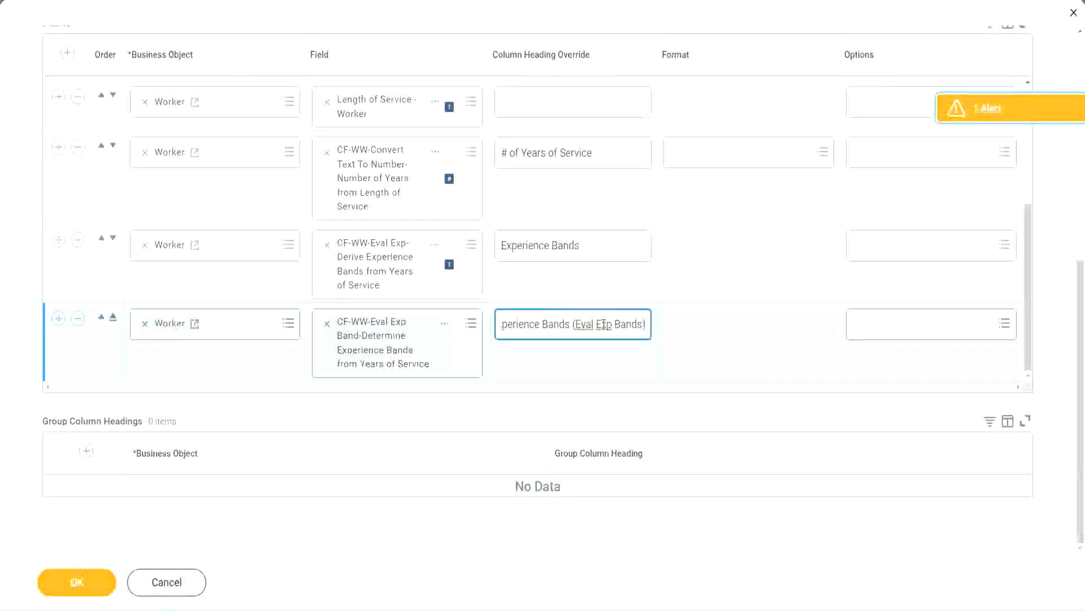
double_click(605, 324)
click(625, 318)
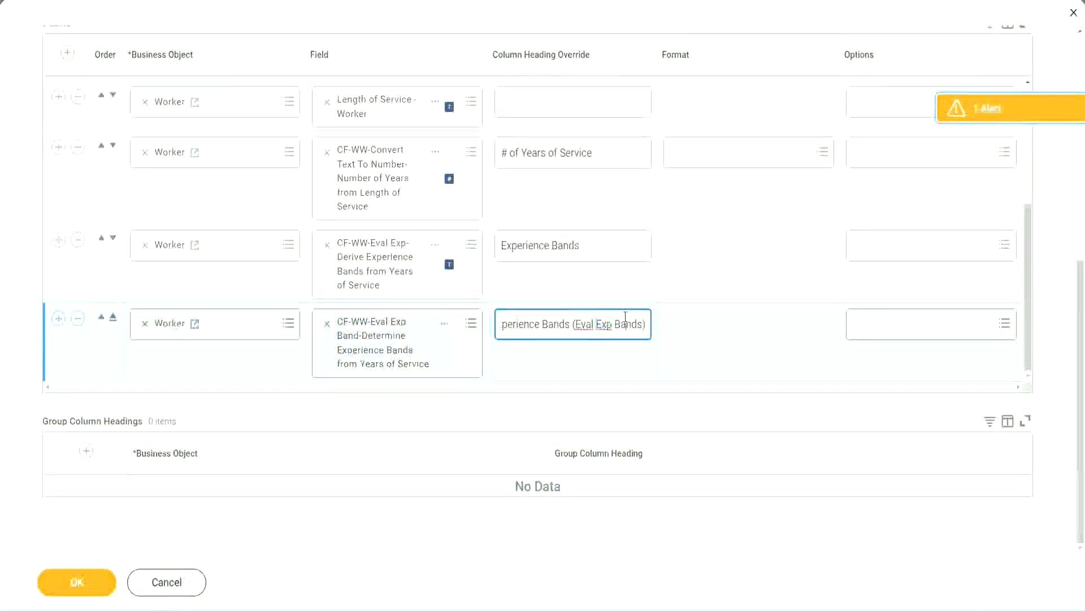
click(79, 584)
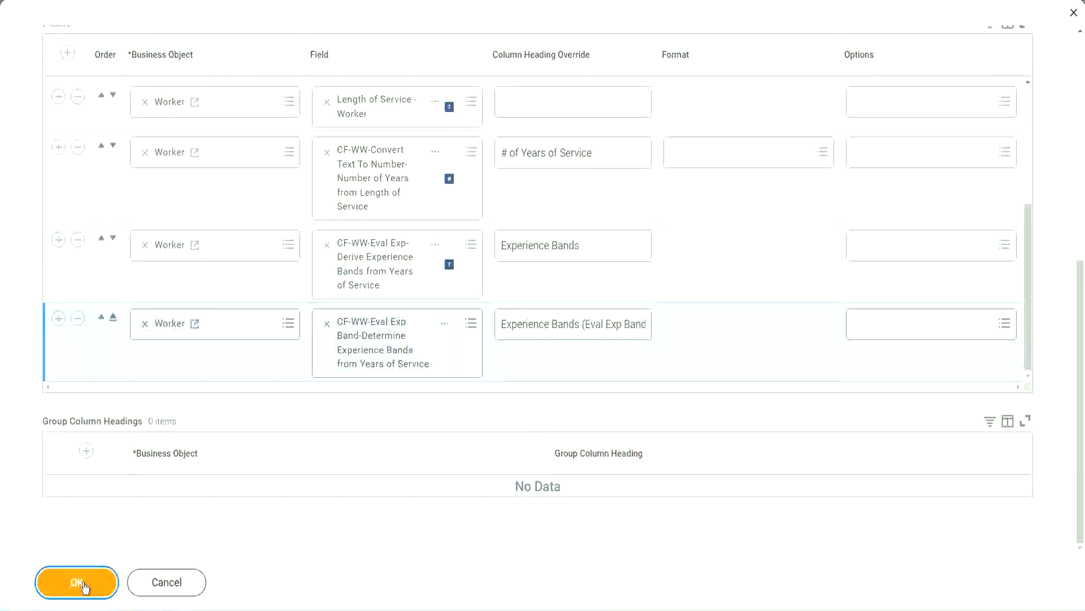